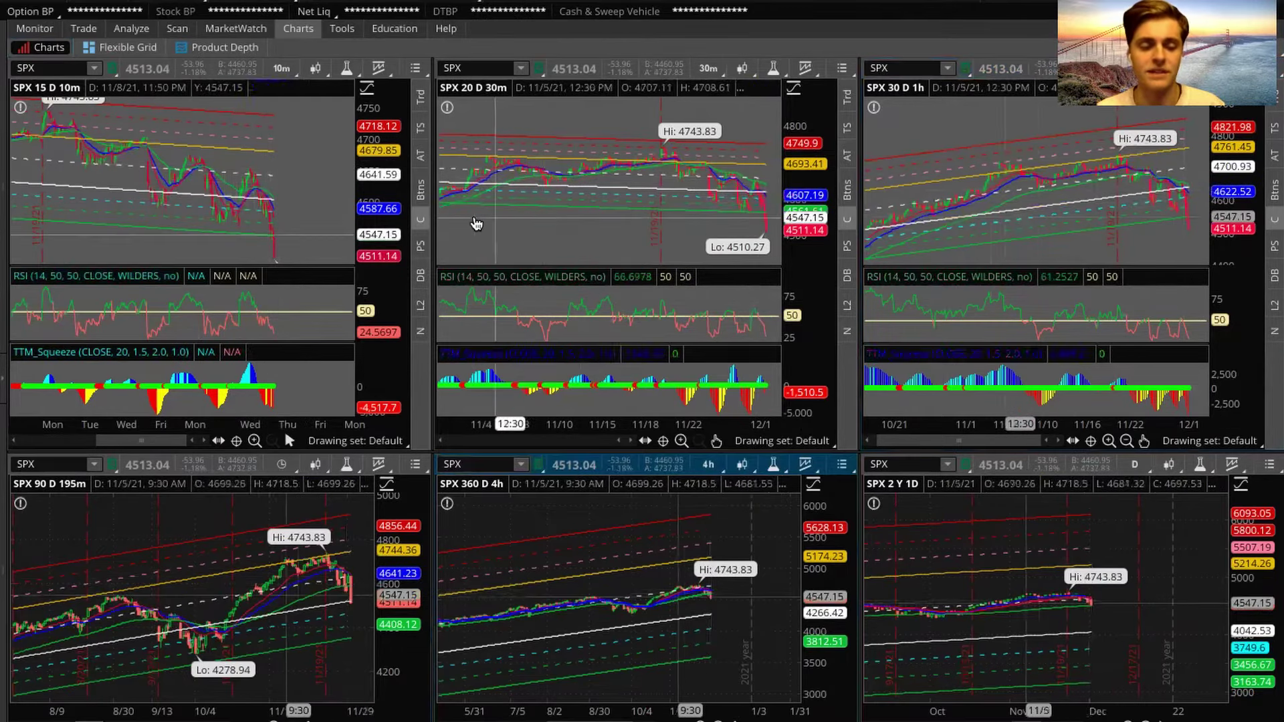
Maximize the SPX 2-year daily chart and examine its TTM_Squeeze momentum and RSI history back to October 2020.
{"action": "right_click", "coordinate": [1131, 535]}
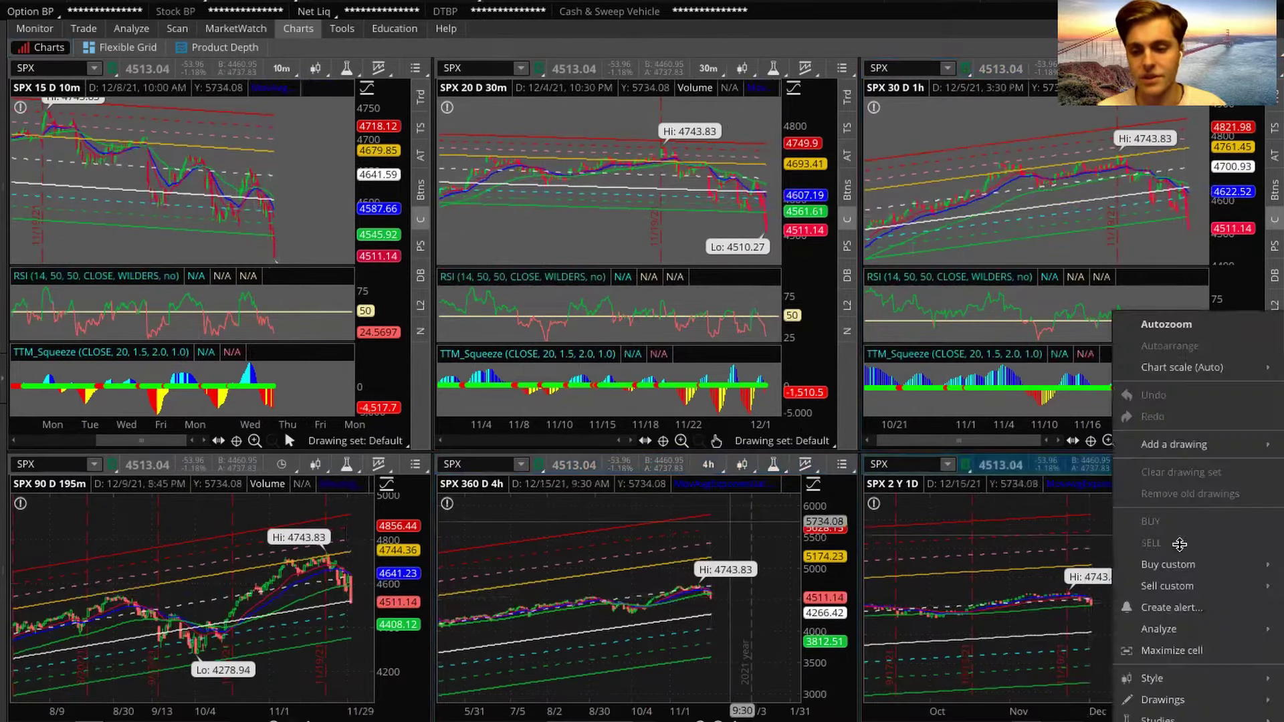
{"action": "left_click", "coordinate": [1172, 651]}
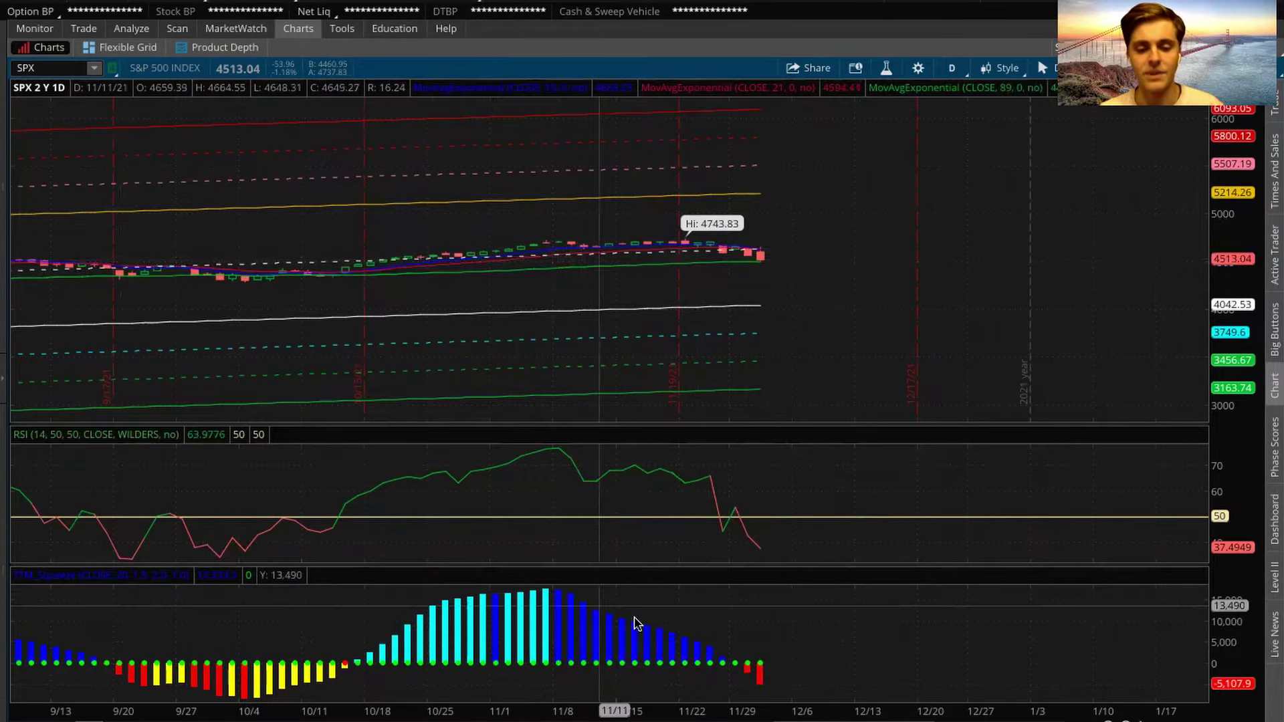
{"action": "scroll", "coordinate": [754, 675], "scroll_direction": "up", "scroll_amount": 10}
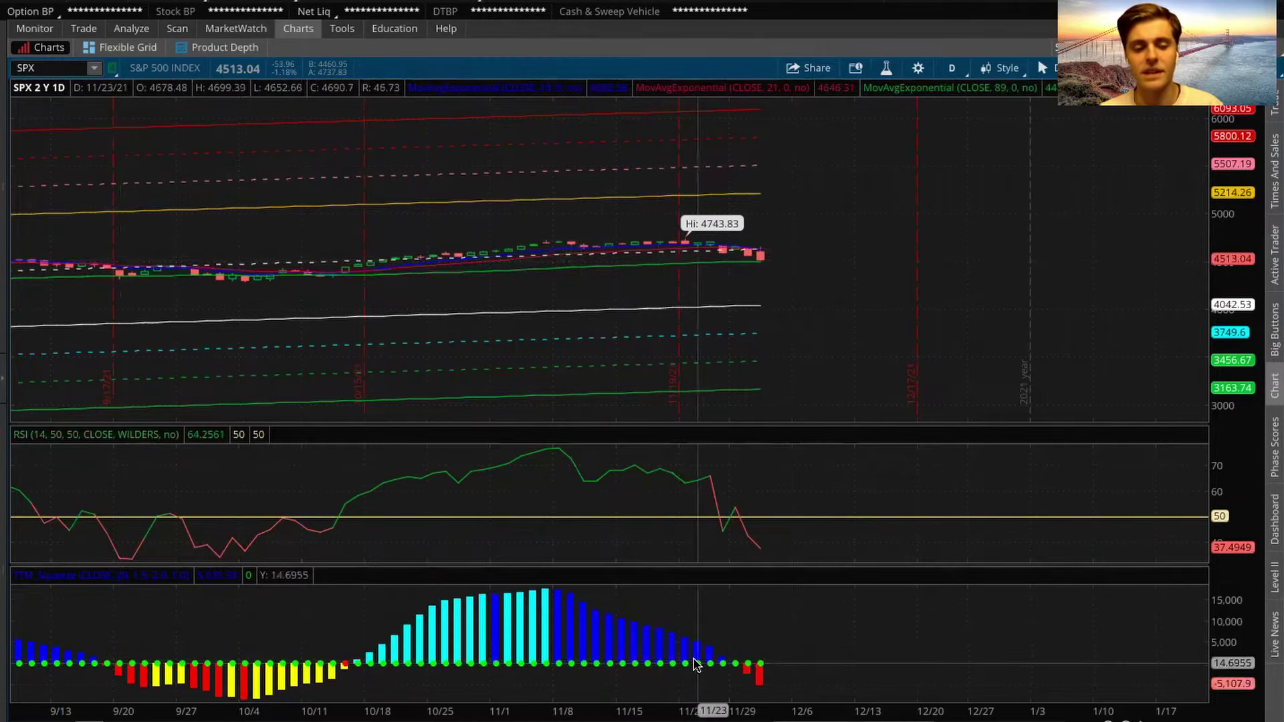
{"action": "scroll", "coordinate": [695, 665], "scroll_direction": "up", "scroll_amount": 5}
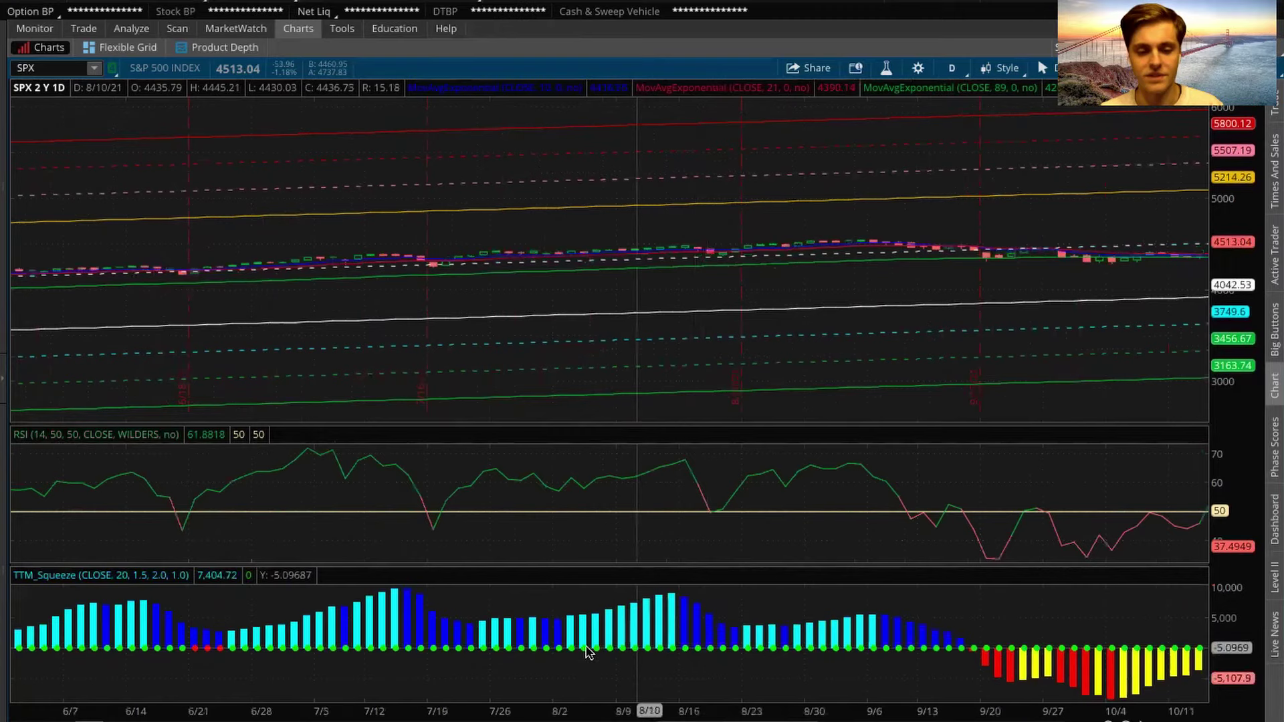
{"action": "scroll", "coordinate": [522, 281], "scroll_direction": "up", "scroll_amount": 1}
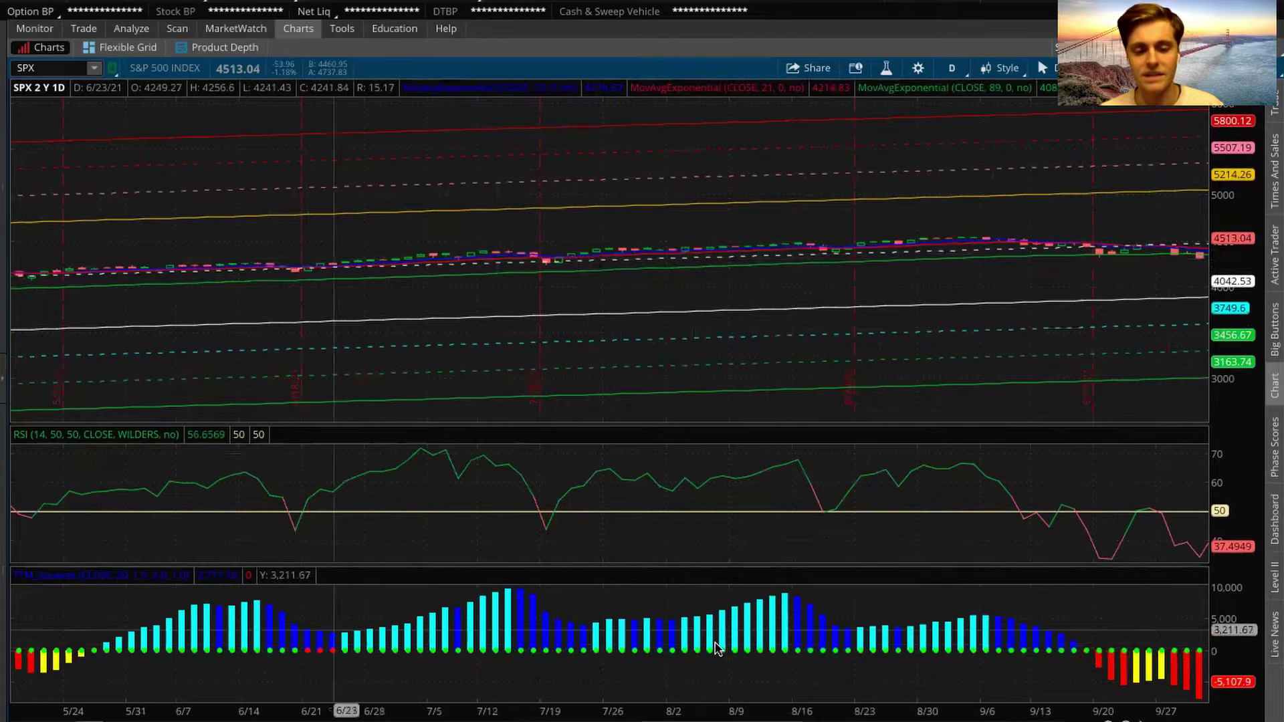
{"action": "scroll", "coordinate": [1086, 652], "scroll_direction": "down", "scroll_amount": 1}
{"action": "left_click_drag", "start_coordinate": [1086, 652], "coordinate": [863, 659]}
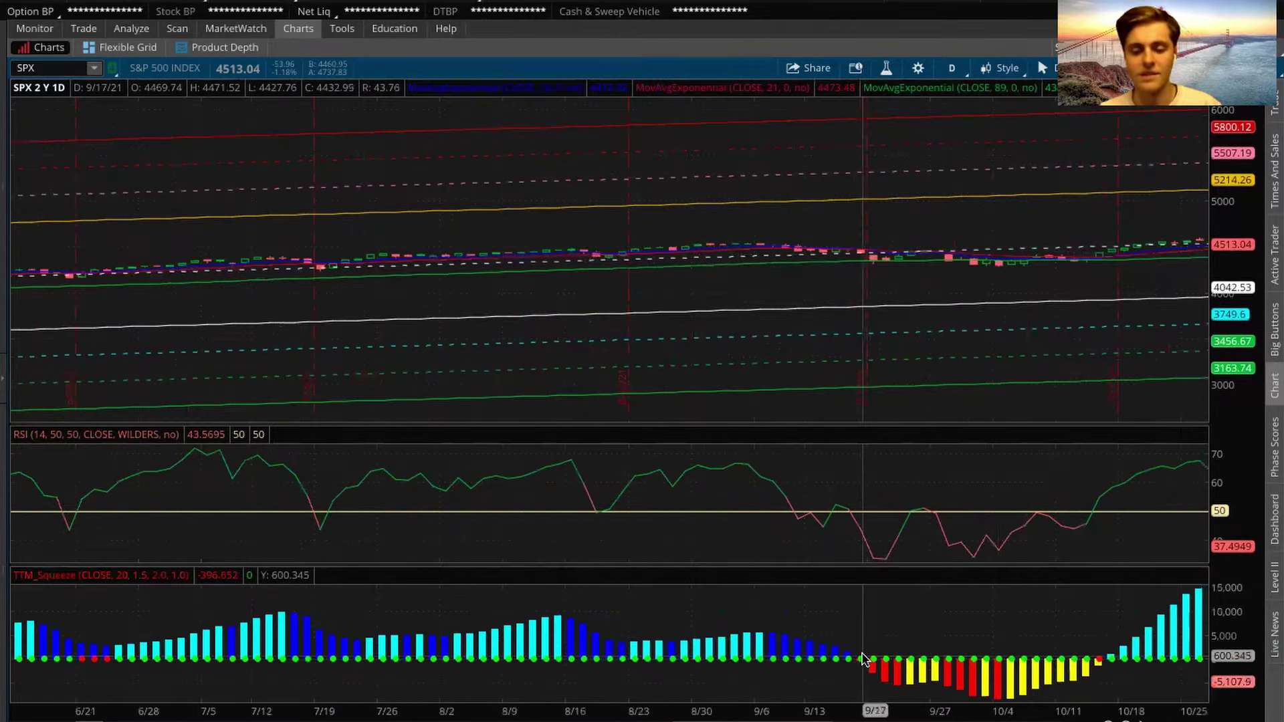
{"action": "scroll", "coordinate": [863, 659], "scroll_direction": "up", "scroll_amount": 10}
{"action": "scroll", "coordinate": [816, 663], "scroll_direction": "down", "scroll_amount": 2}
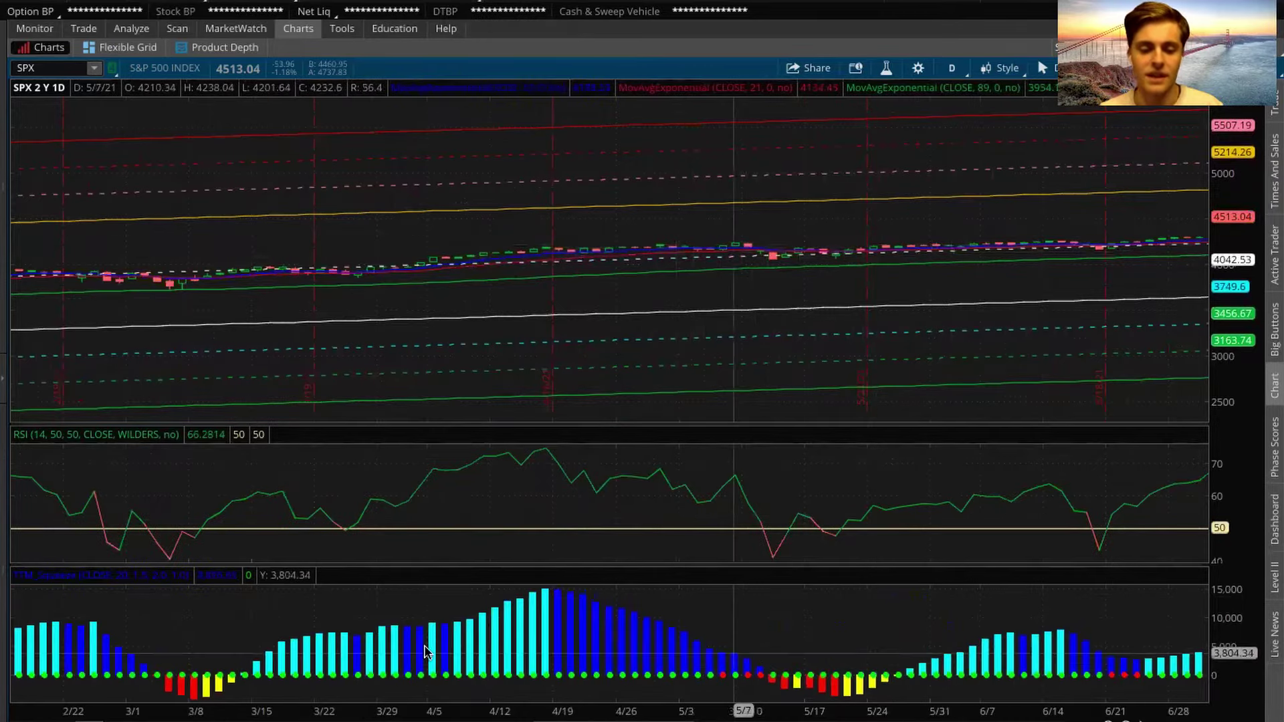
{"action": "scroll", "coordinate": [252, 579], "scroll_direction": "up", "scroll_amount": 2}
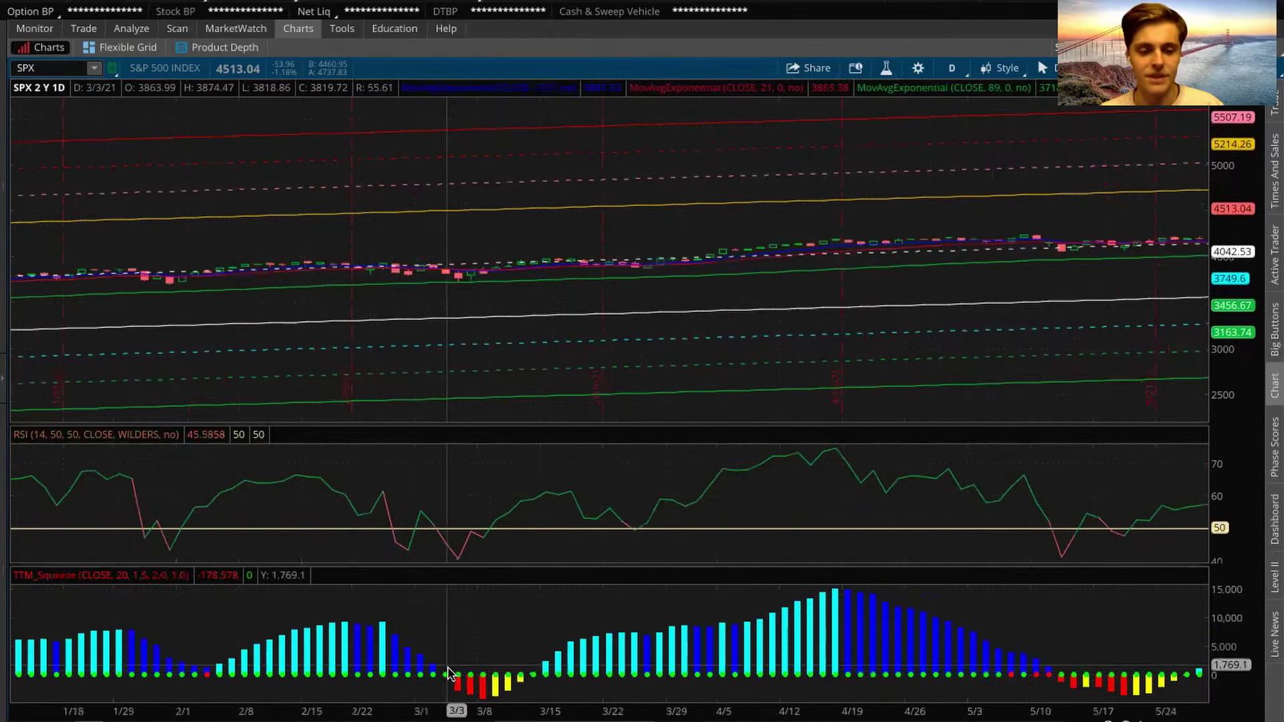
{"action": "scroll", "coordinate": [425, 448], "scroll_direction": "up", "scroll_amount": 1}
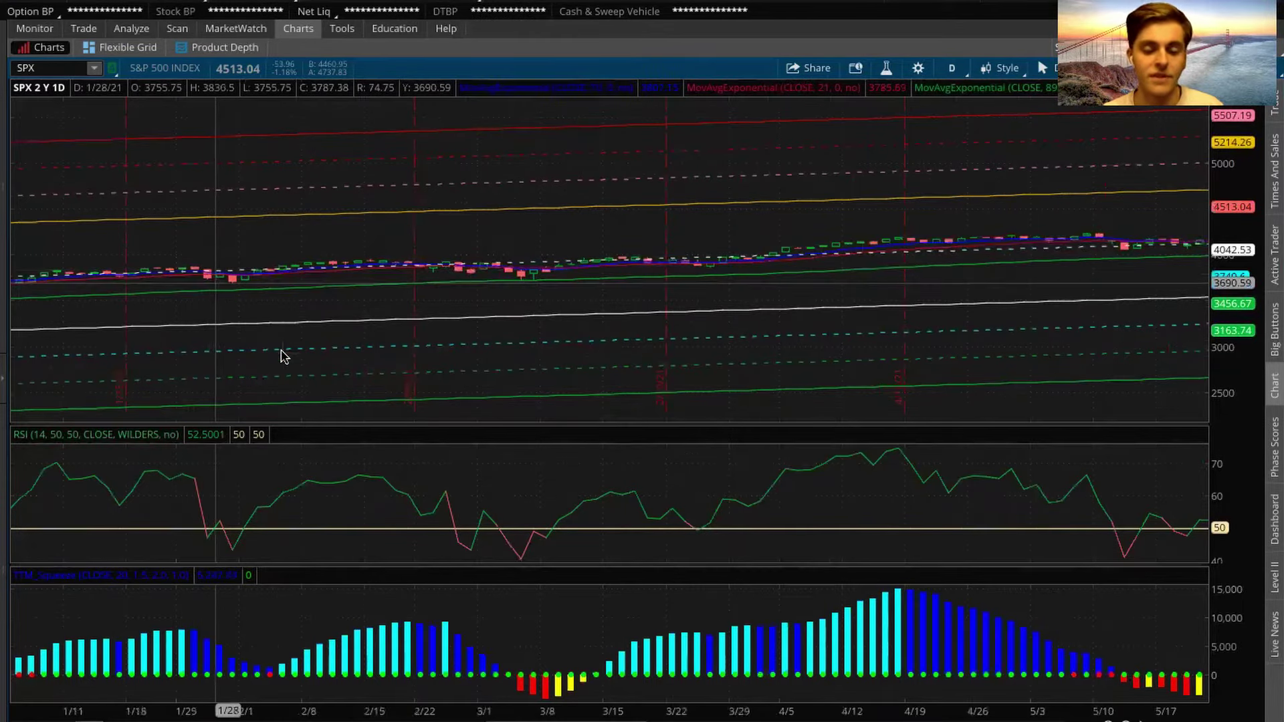
{"action": "scroll", "coordinate": [399, 500], "scroll_direction": "up", "scroll_amount": 10}
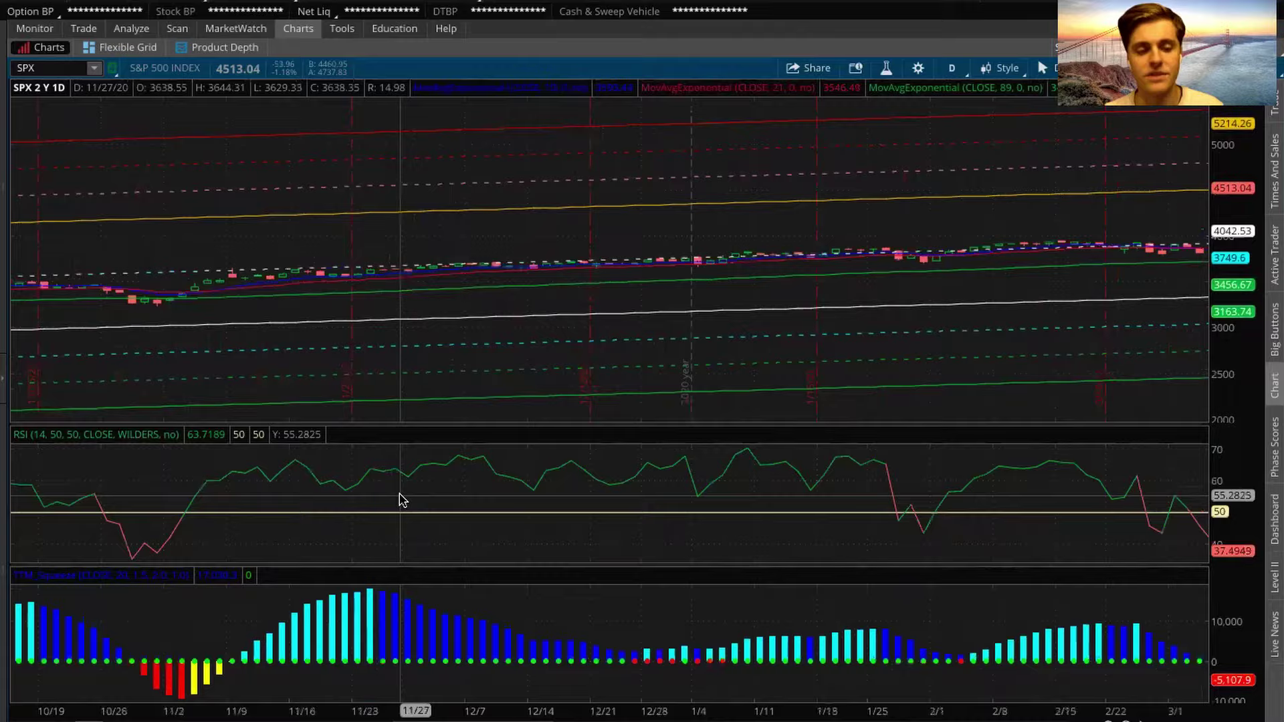
{"action": "scroll", "coordinate": [399, 500], "scroll_direction": "down", "scroll_amount": 20}
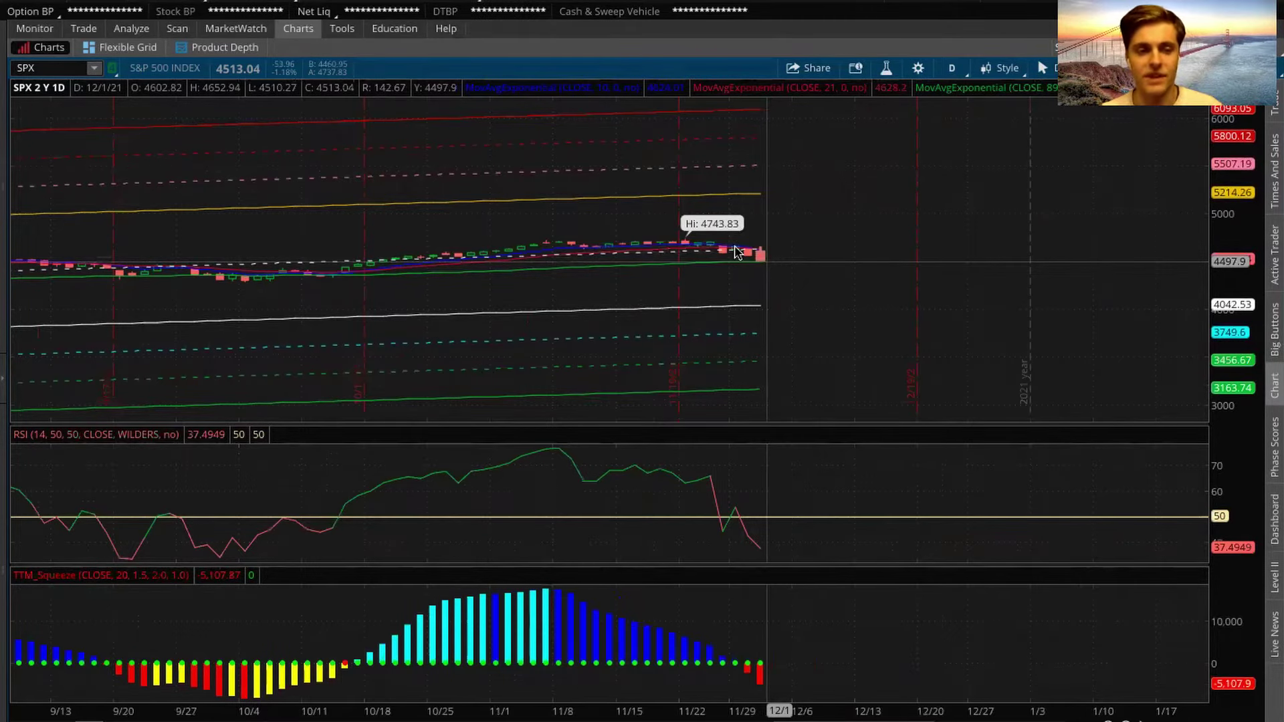
Restore the six-chart grid and change the linked charts' symbol to VIX.
{"action": "right_click", "coordinate": [812, 297]}
{"action": "left_click", "coordinate": [899, 635]}
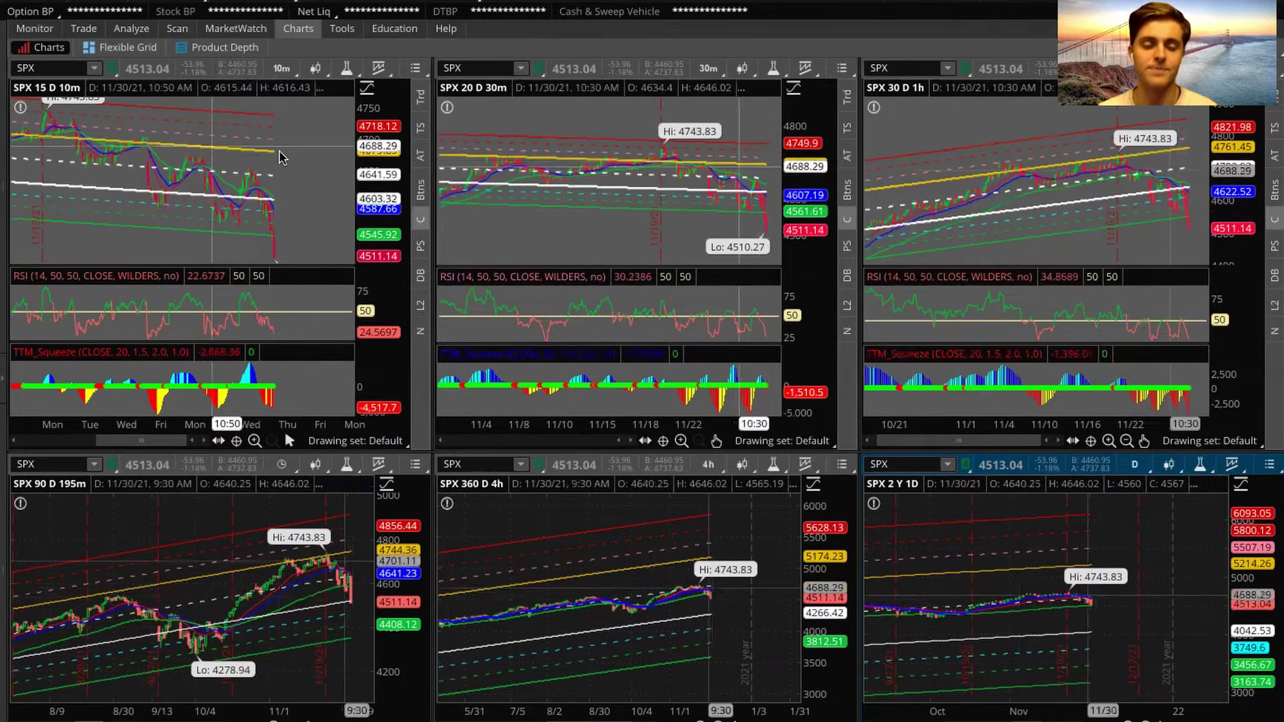
{"action": "left_click", "coordinate": [61, 68]}
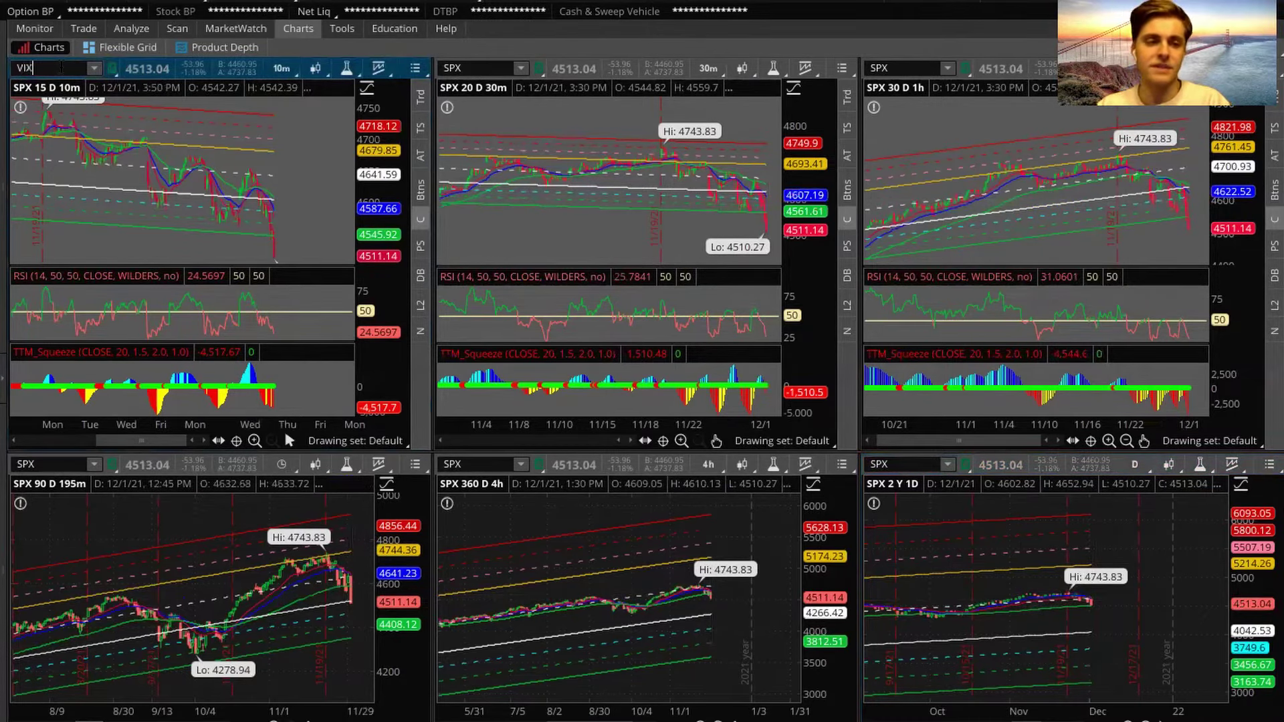
{"action": "key", "text": "Return"}
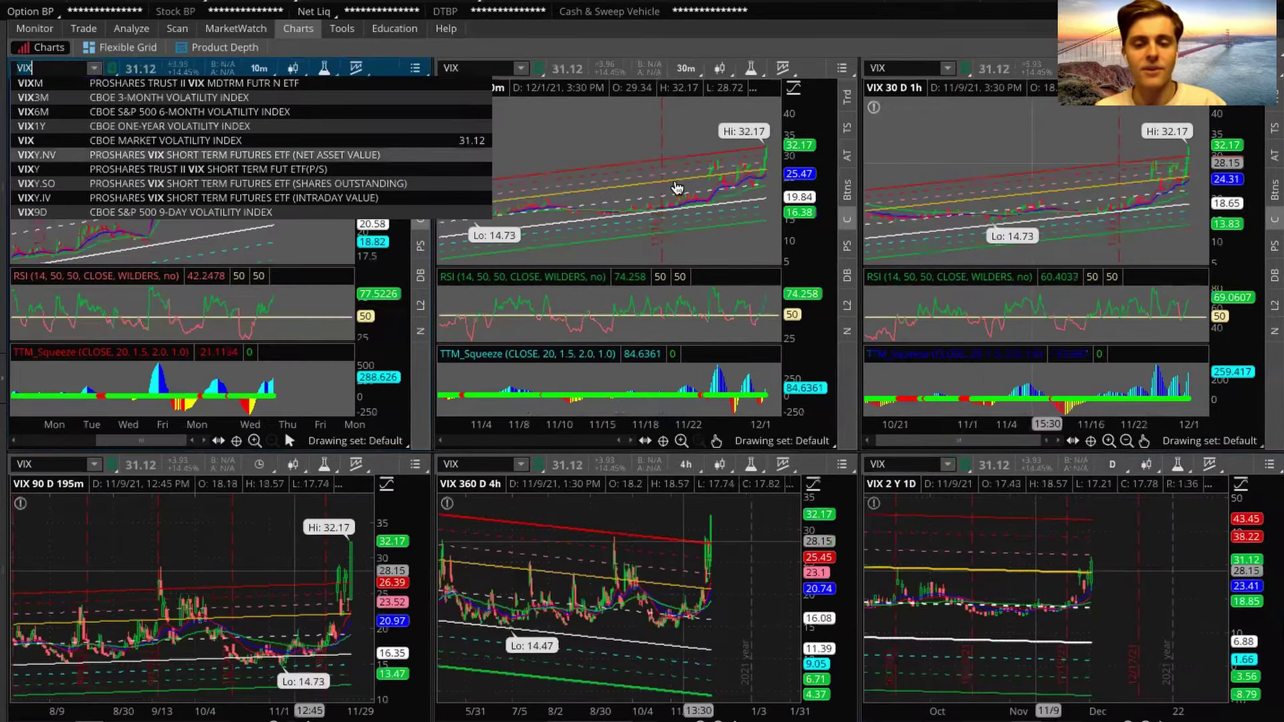
{"action": "left_click", "coordinate": [677, 188]}
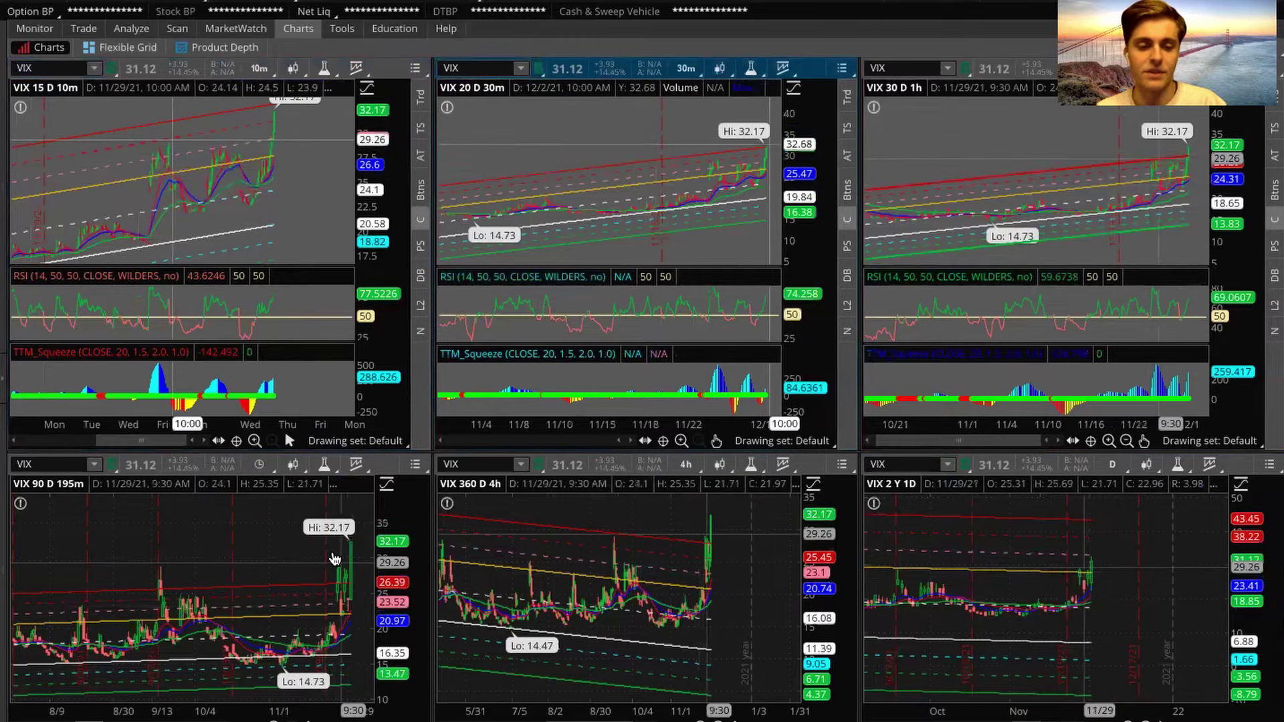
Change the symbol of the linked charts to AAPL.
{"action": "left_click", "coordinate": [66, 74]}
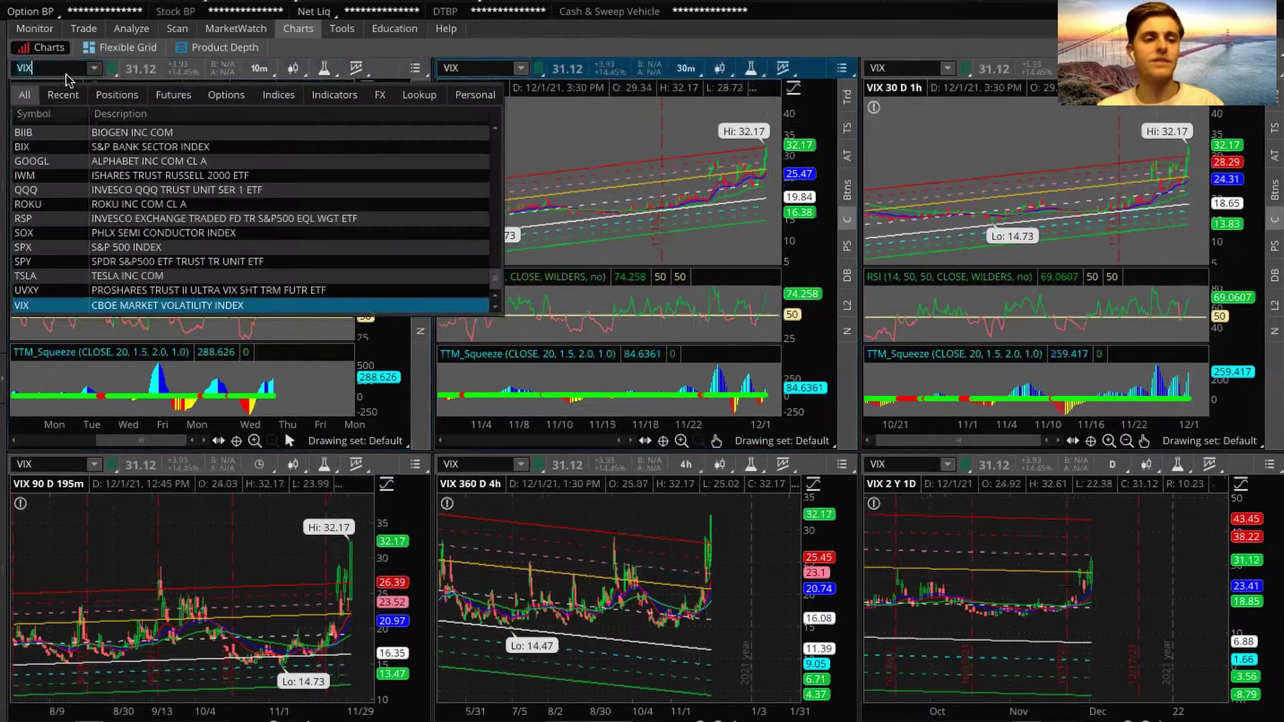
{"action": "key", "text": "Return"}
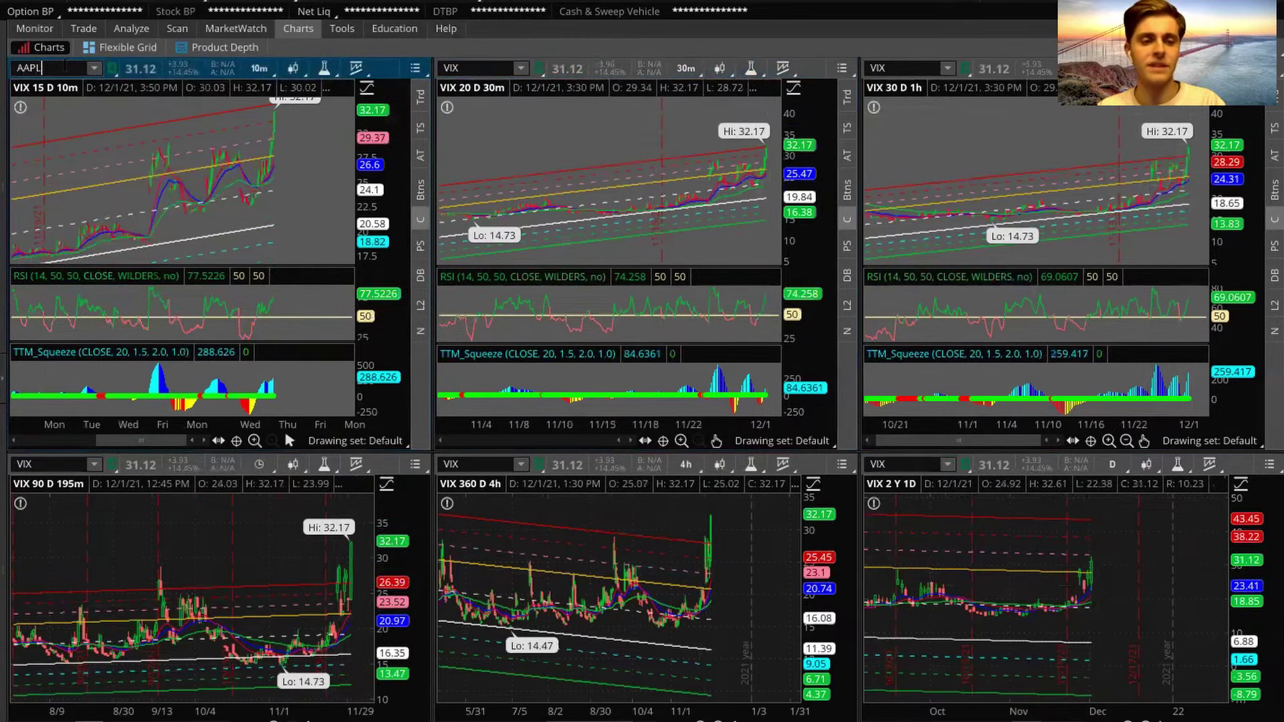
{"action": "type", "text": "AAPL"}
{"action": "key", "text": "Return"}
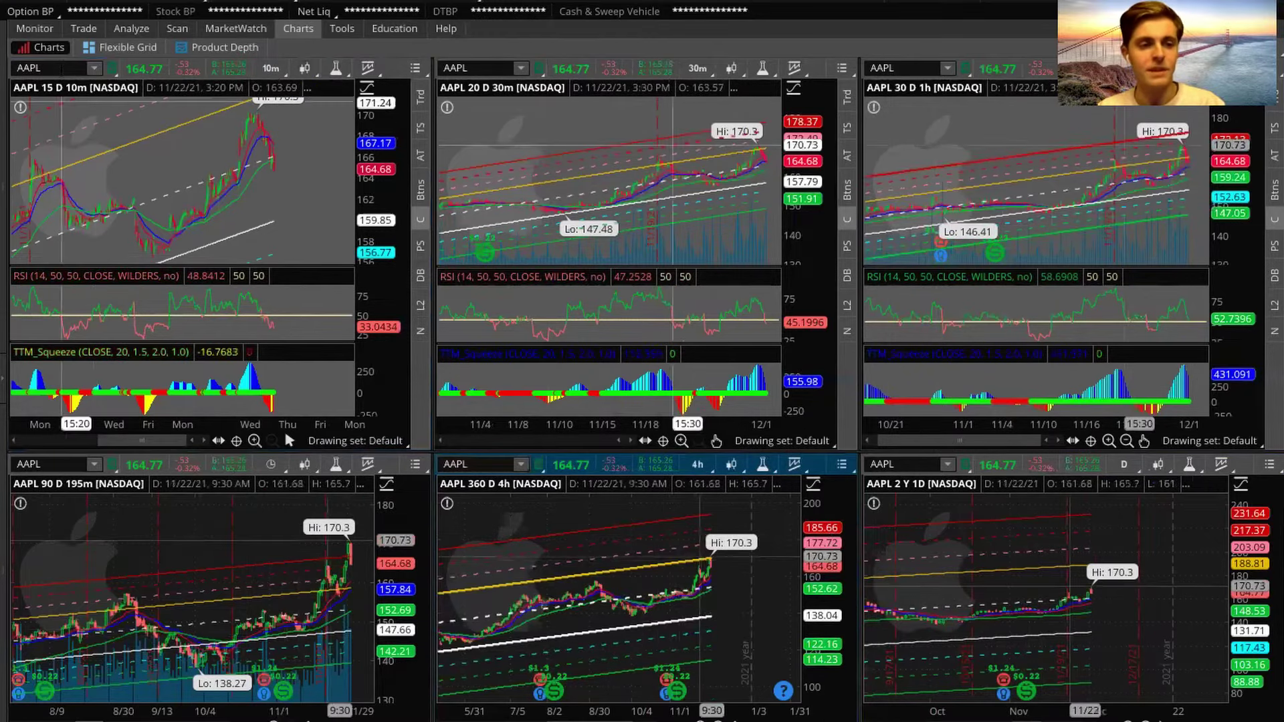
Set the linked charts back to the VIX symbol.
{"action": "left_click", "coordinate": [60, 67]}
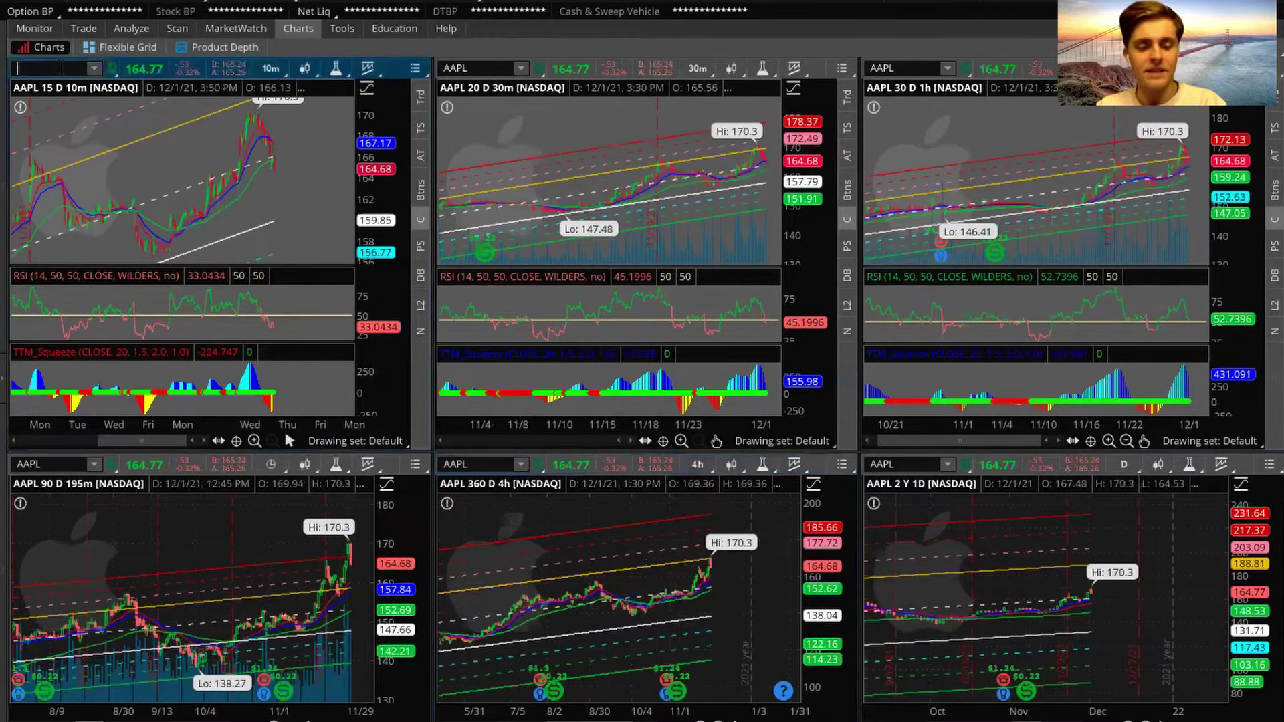
{"action": "type", "text": "VIX"}
{"action": "key", "text": "Return"}
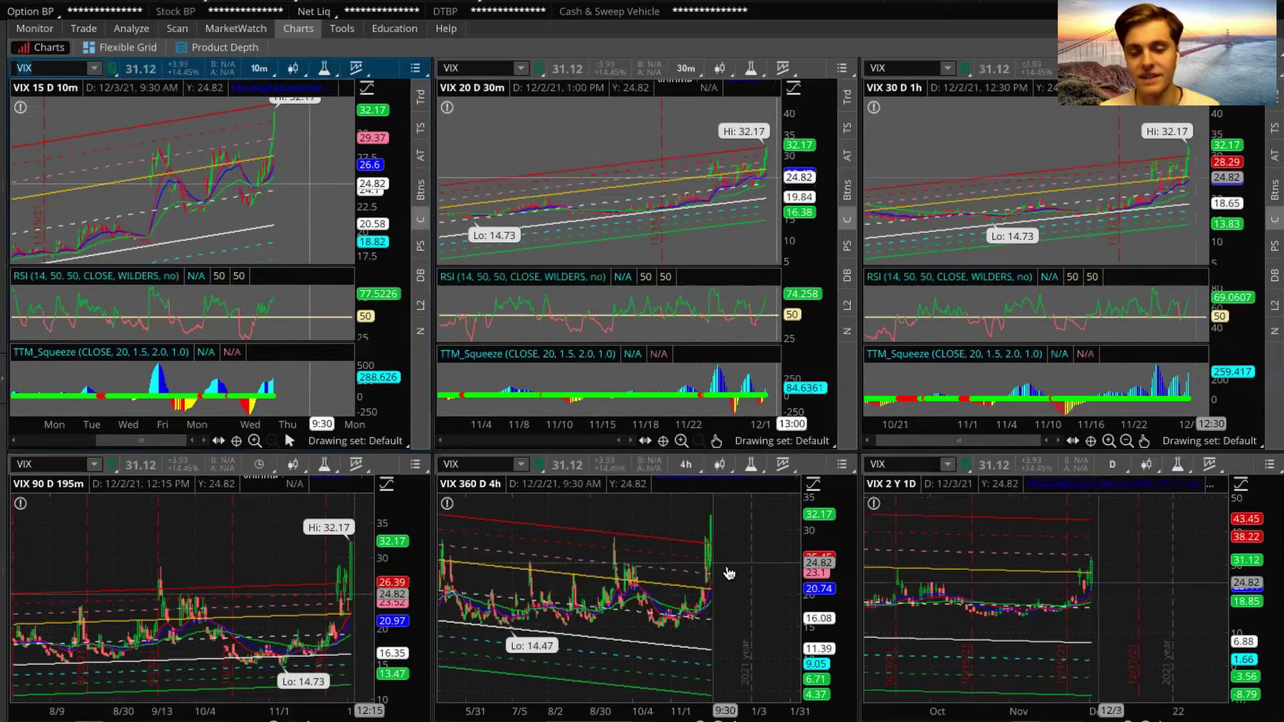
Examine earlier volatility spikes against the regression channel lines on the VIX 360-day 4-hour chart.
{"action": "scroll", "coordinate": [708, 521], "scroll_direction": "up", "scroll_amount": 5}
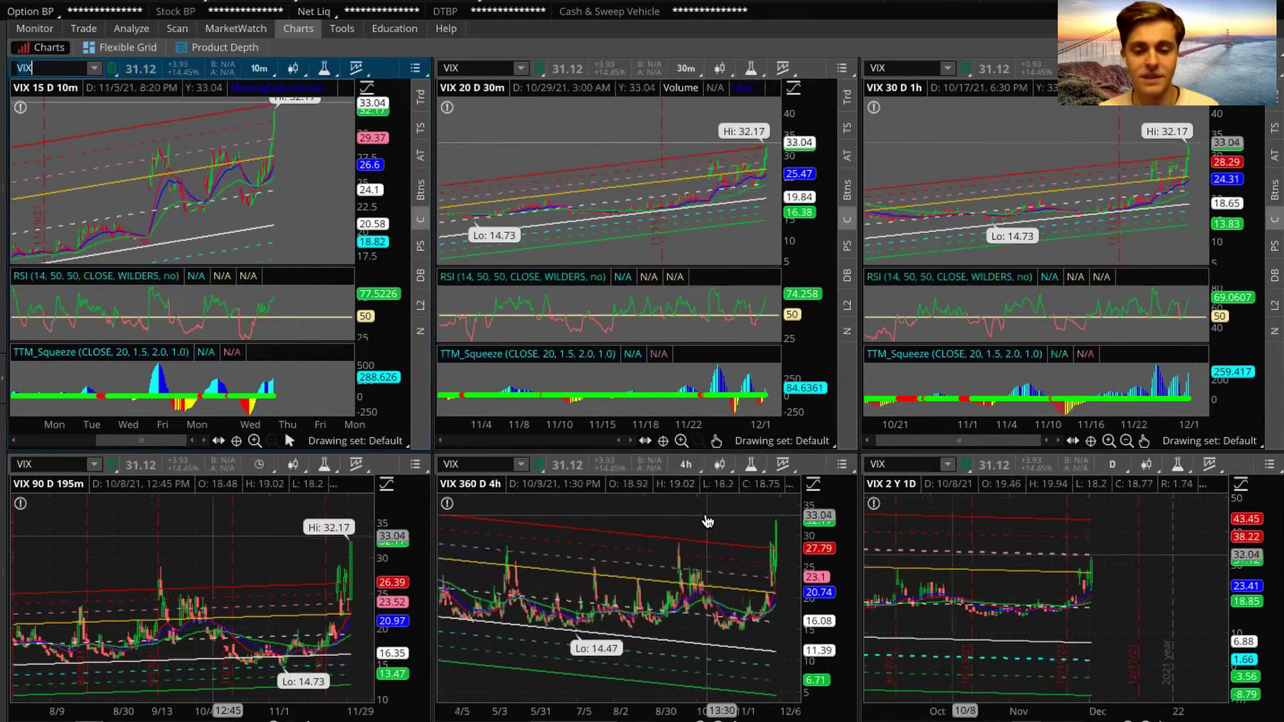
{"action": "scroll", "coordinate": [676, 543], "scroll_direction": "up", "scroll_amount": 5}
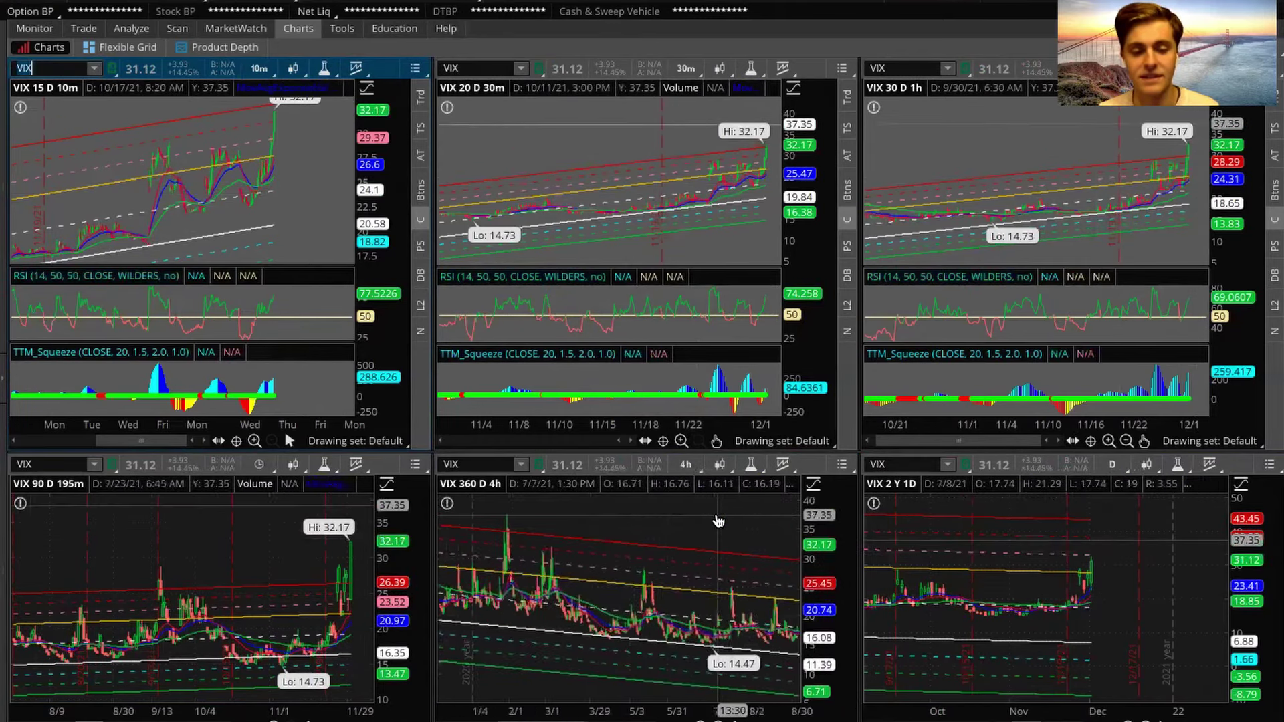
{"action": "scroll", "coordinate": [642, 562], "scroll_direction": "down", "scroll_amount": 3}
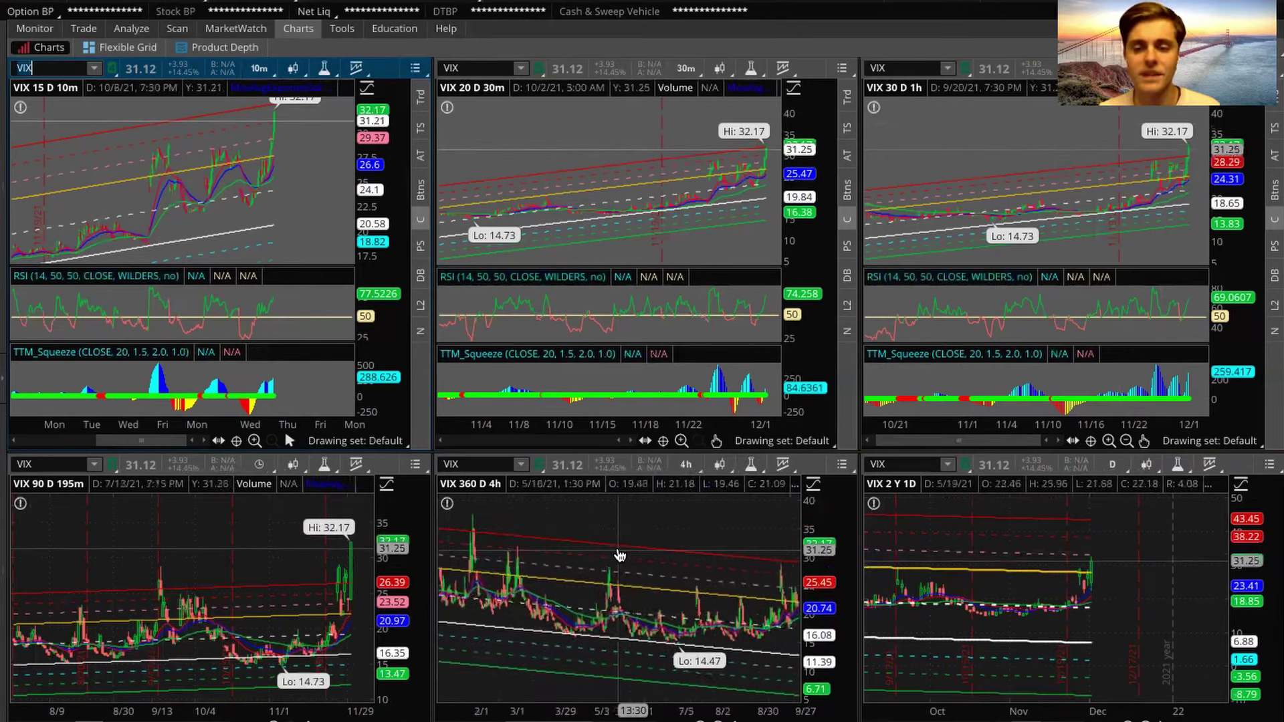
{"action": "scroll", "coordinate": [620, 556], "scroll_direction": "down", "scroll_amount": 5}
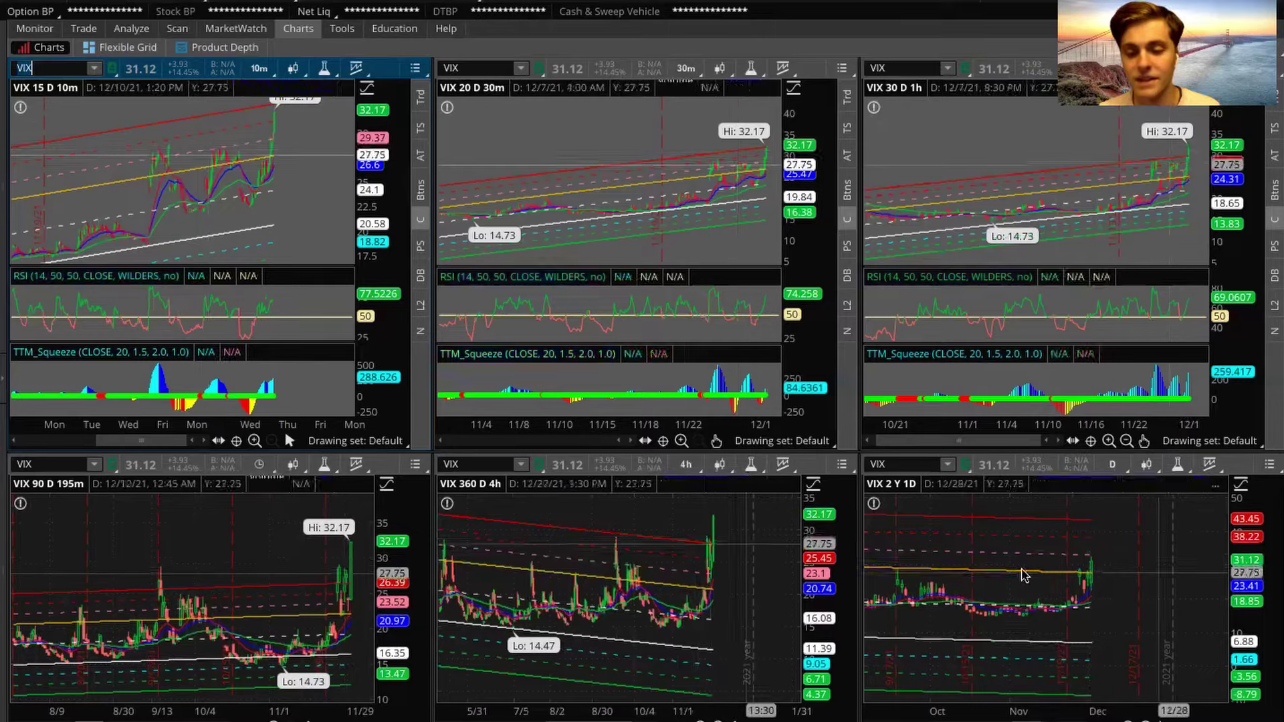
{"action": "scroll", "coordinate": [1097, 602], "scroll_direction": "down", "scroll_amount": 1}
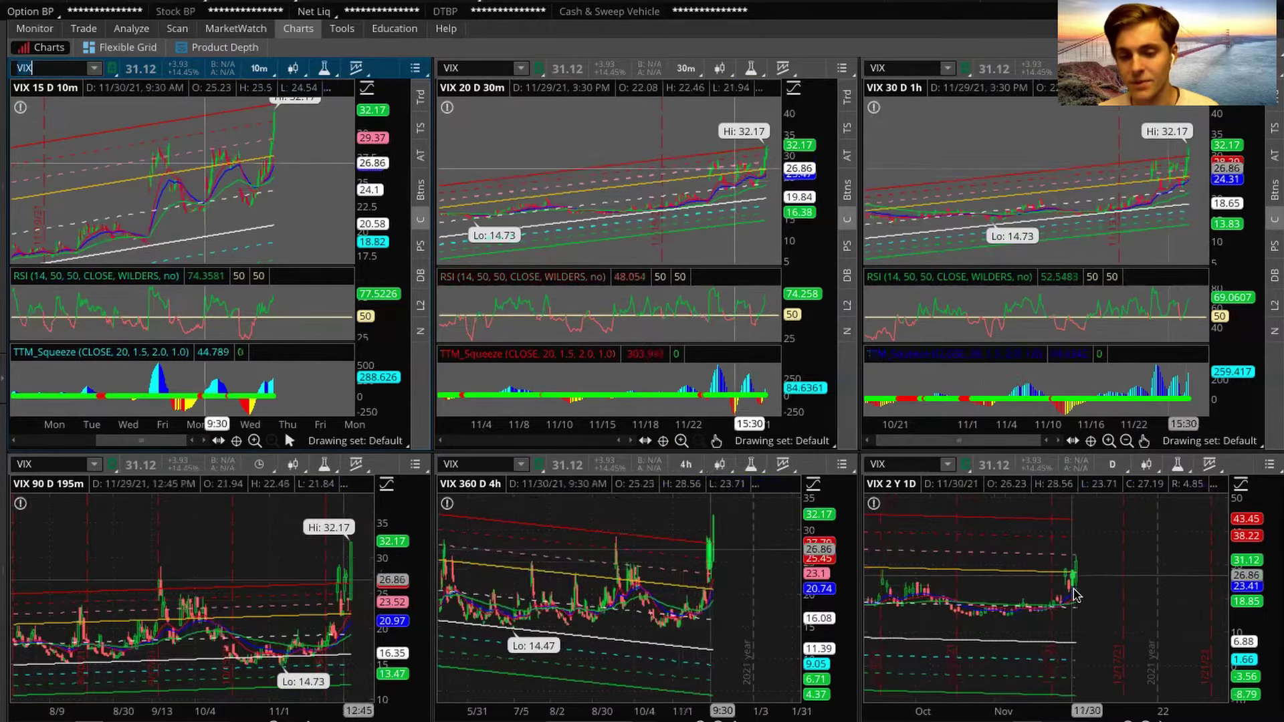
Maximize the VIX 2-year daily chart and examine its past spikes against the channel lines back to March 2020.
{"action": "right_click", "coordinate": [1114, 624]}
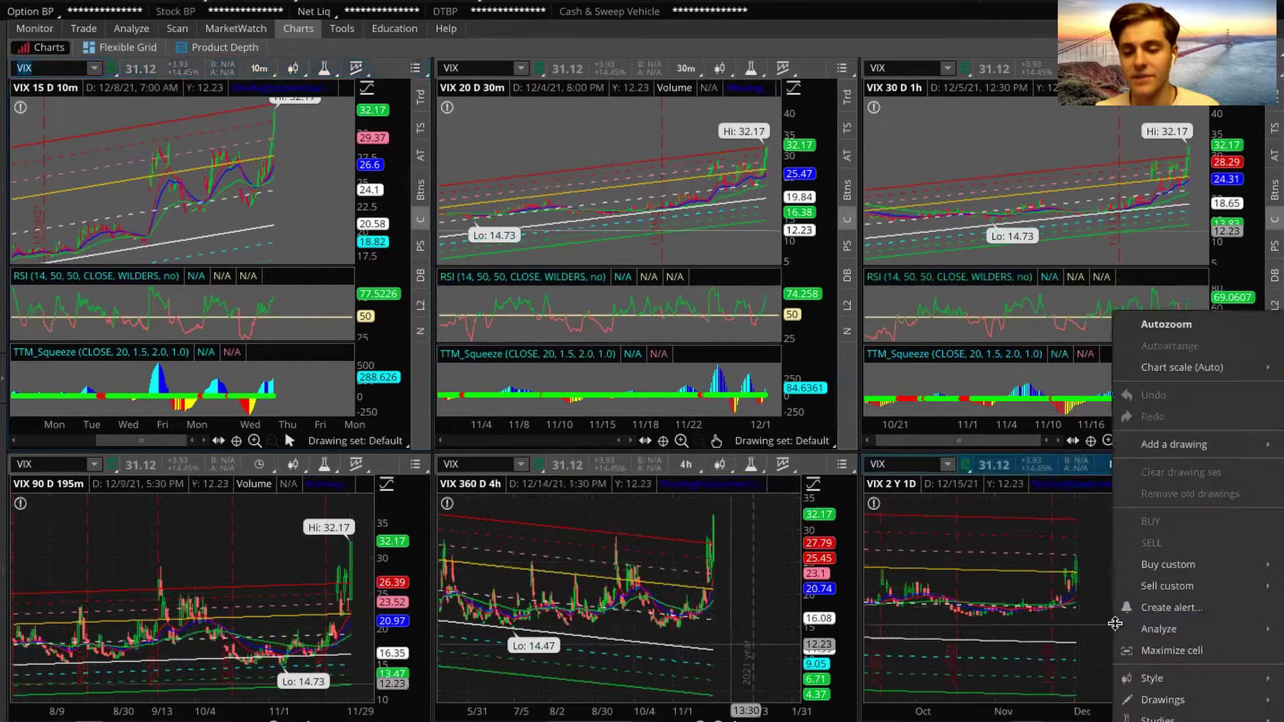
{"action": "left_click", "coordinate": [1204, 650]}
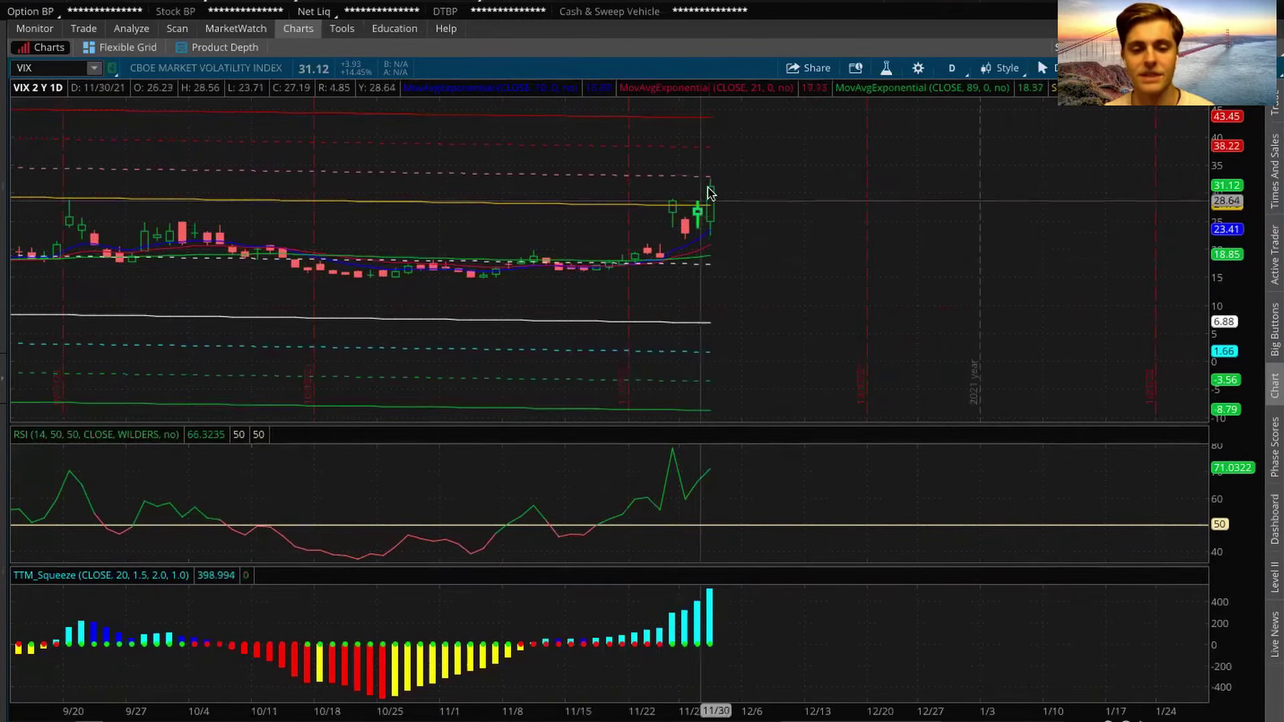
{"action": "scroll", "coordinate": [713, 179], "scroll_direction": "up", "scroll_amount": 10}
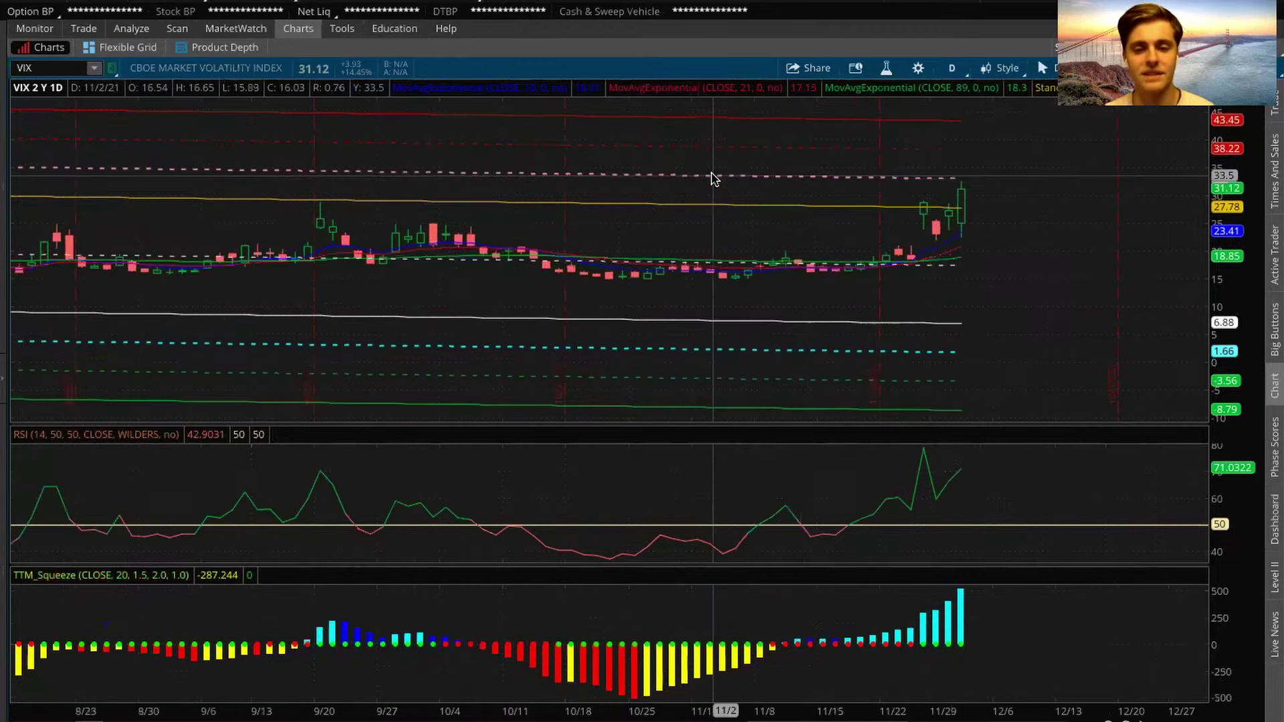
{"action": "scroll", "coordinate": [712, 179], "scroll_direction": "up", "scroll_amount": 10}
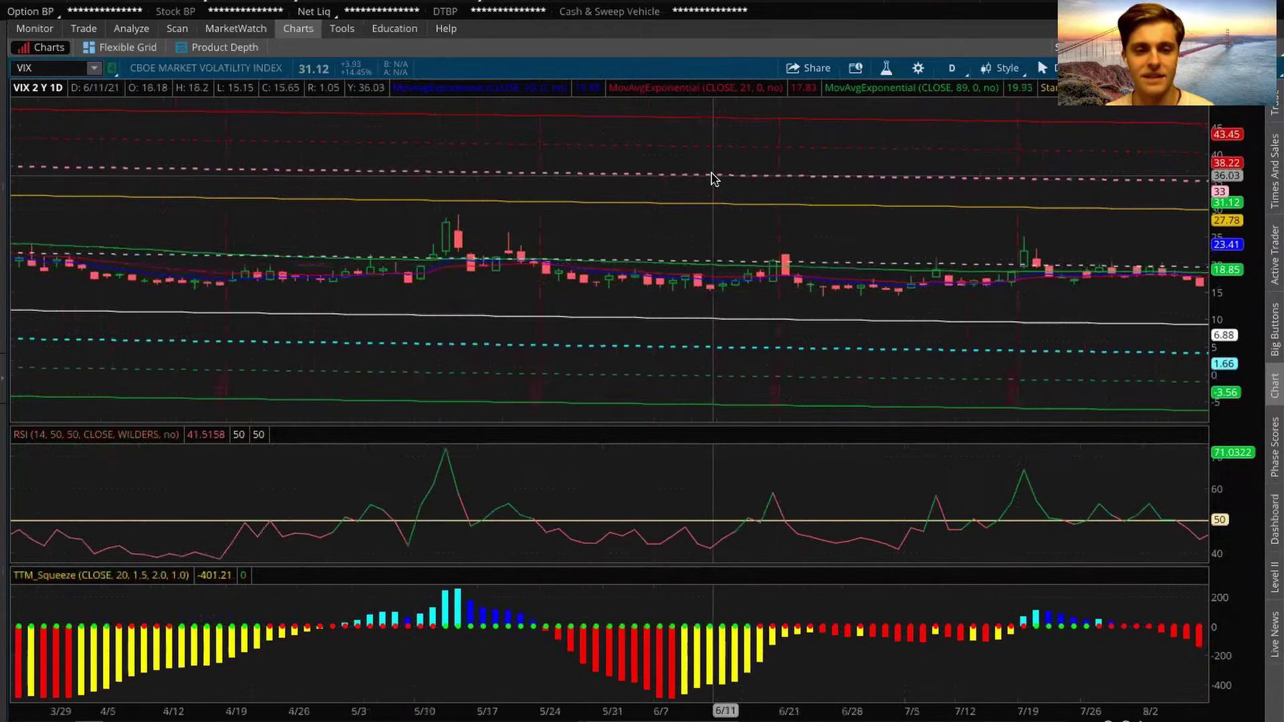
{"action": "scroll", "coordinate": [713, 179], "scroll_direction": "up", "scroll_amount": 3}
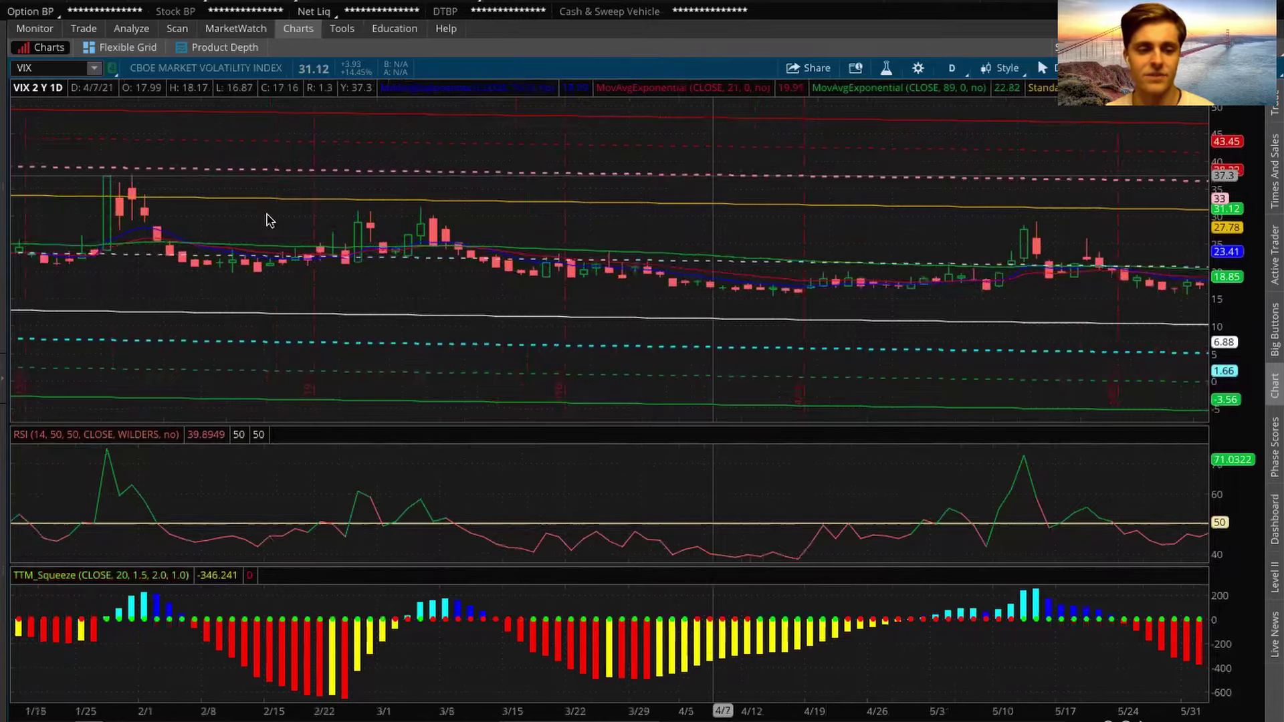
{"action": "scroll", "coordinate": [243, 212], "scroll_direction": "up", "scroll_amount": 8}
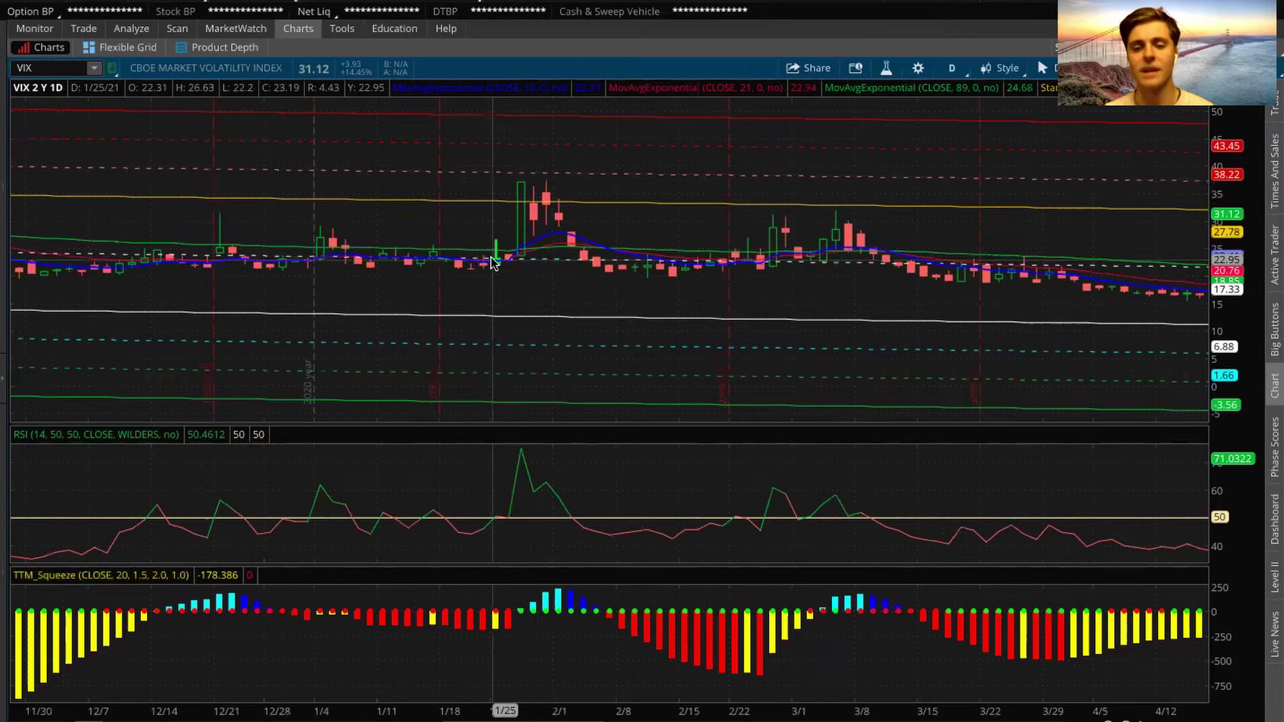
{"action": "scroll", "coordinate": [497, 262], "scroll_direction": "up", "scroll_amount": 10}
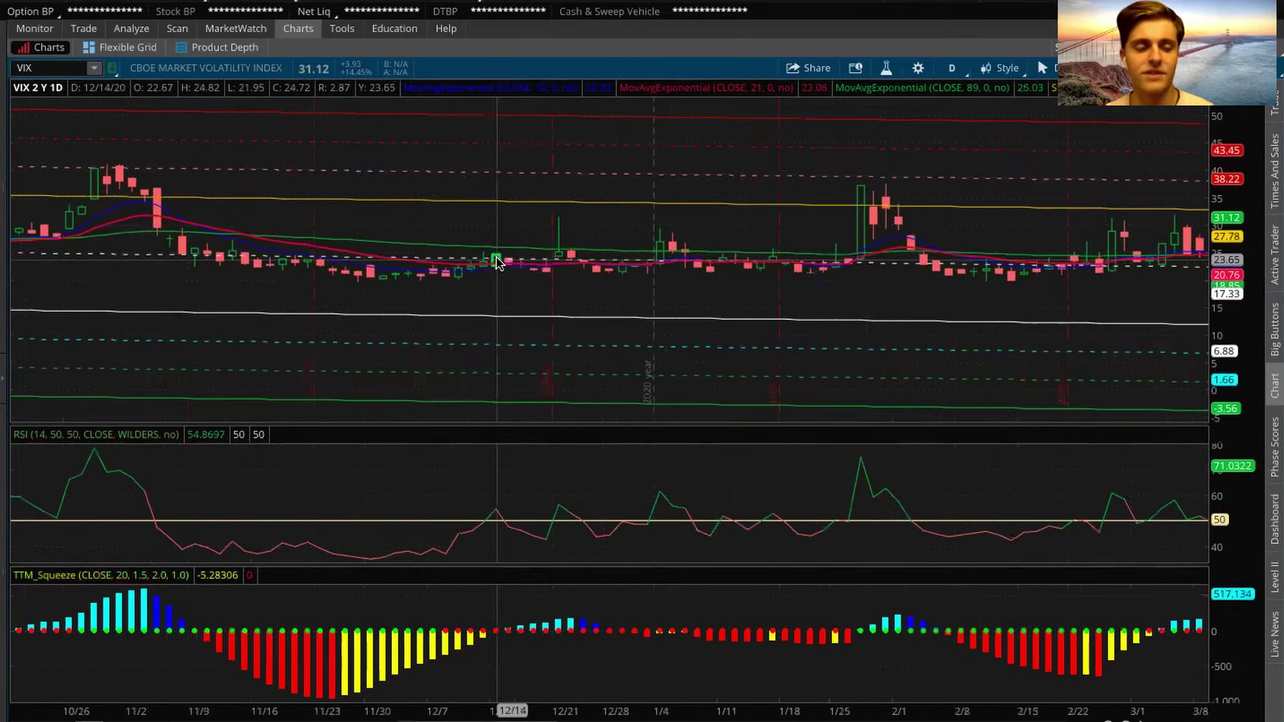
{"action": "scroll", "coordinate": [497, 263], "scroll_direction": "up", "scroll_amount": 6}
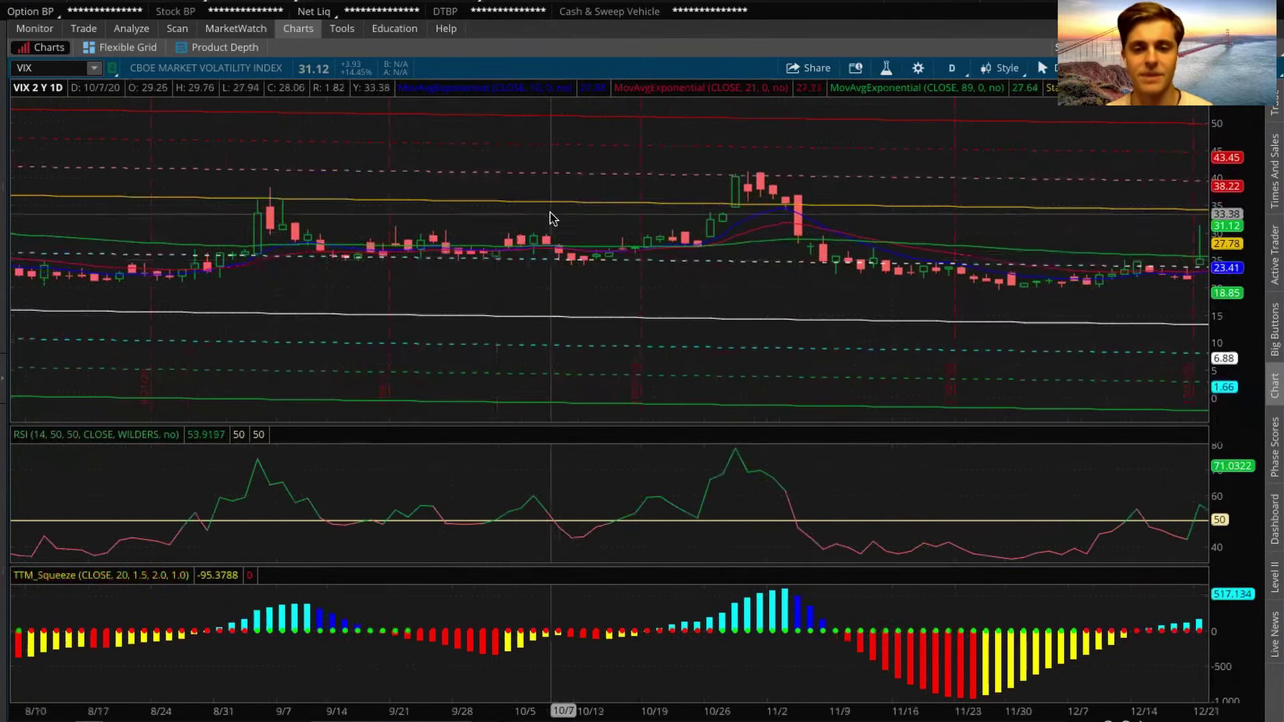
{"action": "scroll", "coordinate": [766, 182], "scroll_direction": "up", "scroll_amount": 15}
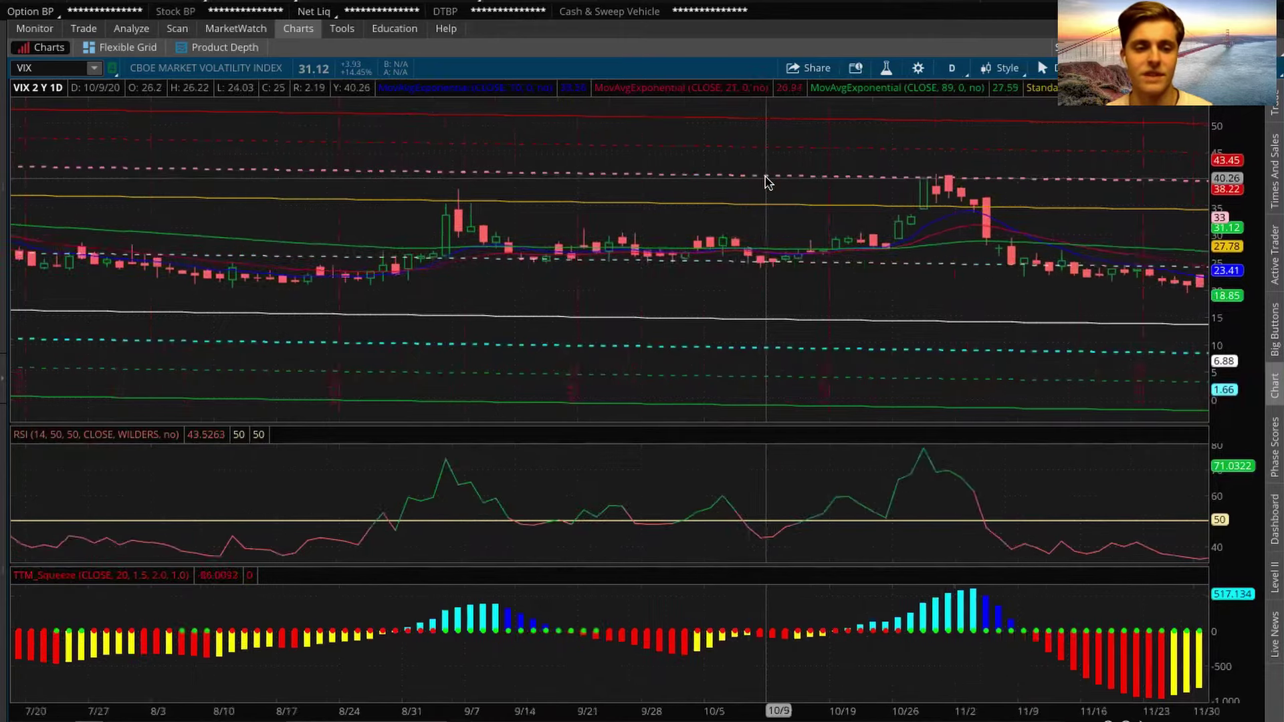
{"action": "scroll", "coordinate": [766, 182], "scroll_direction": "up", "scroll_amount": 1}
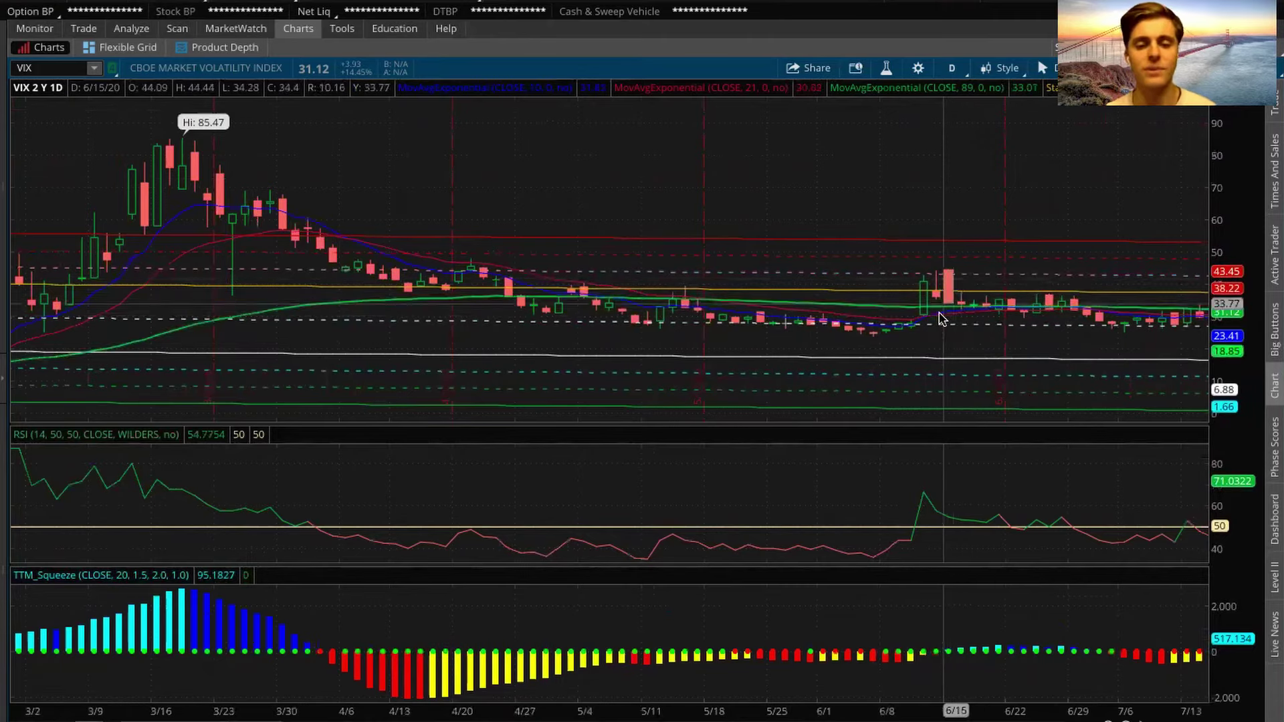
Follow the VIX 2-year daily chart against its channel lines from June 2020 to December 2021, and restore the multi-chart grid.
{"action": "scroll", "coordinate": [850, 341], "scroll_direction": "down", "scroll_amount": 20}
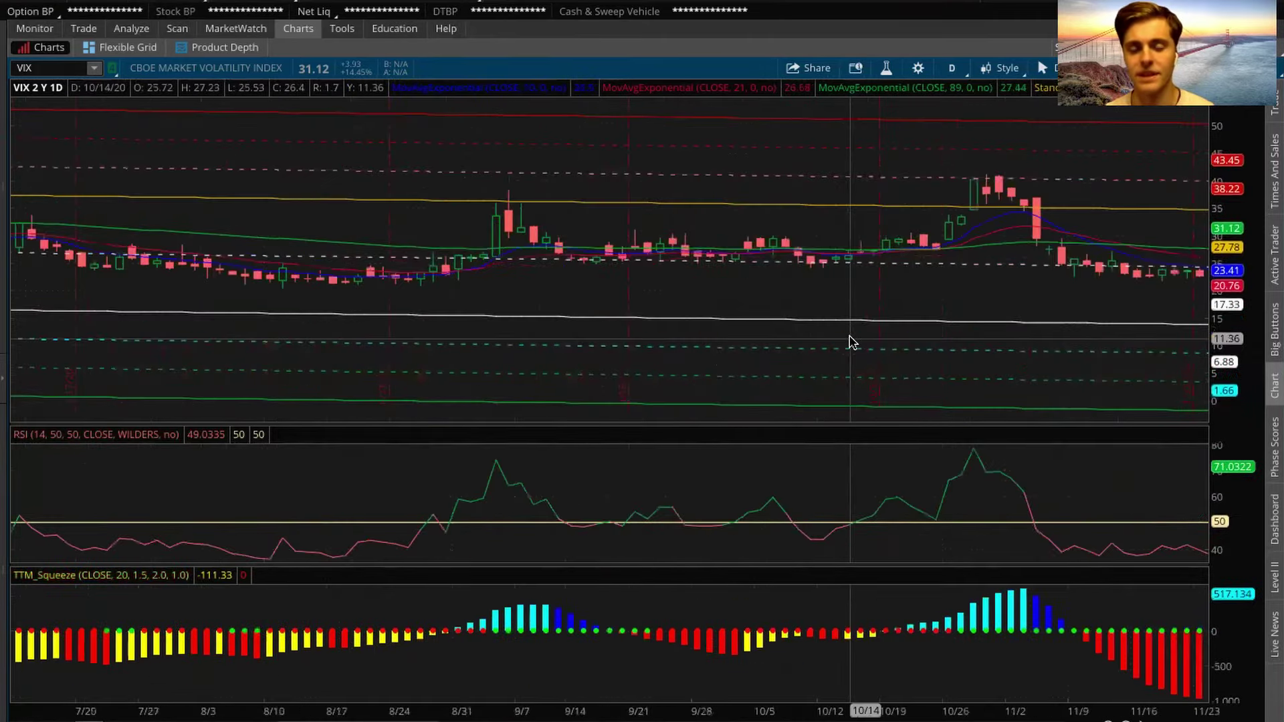
{"action": "scroll", "coordinate": [850, 341], "scroll_direction": "down", "scroll_amount": 20}
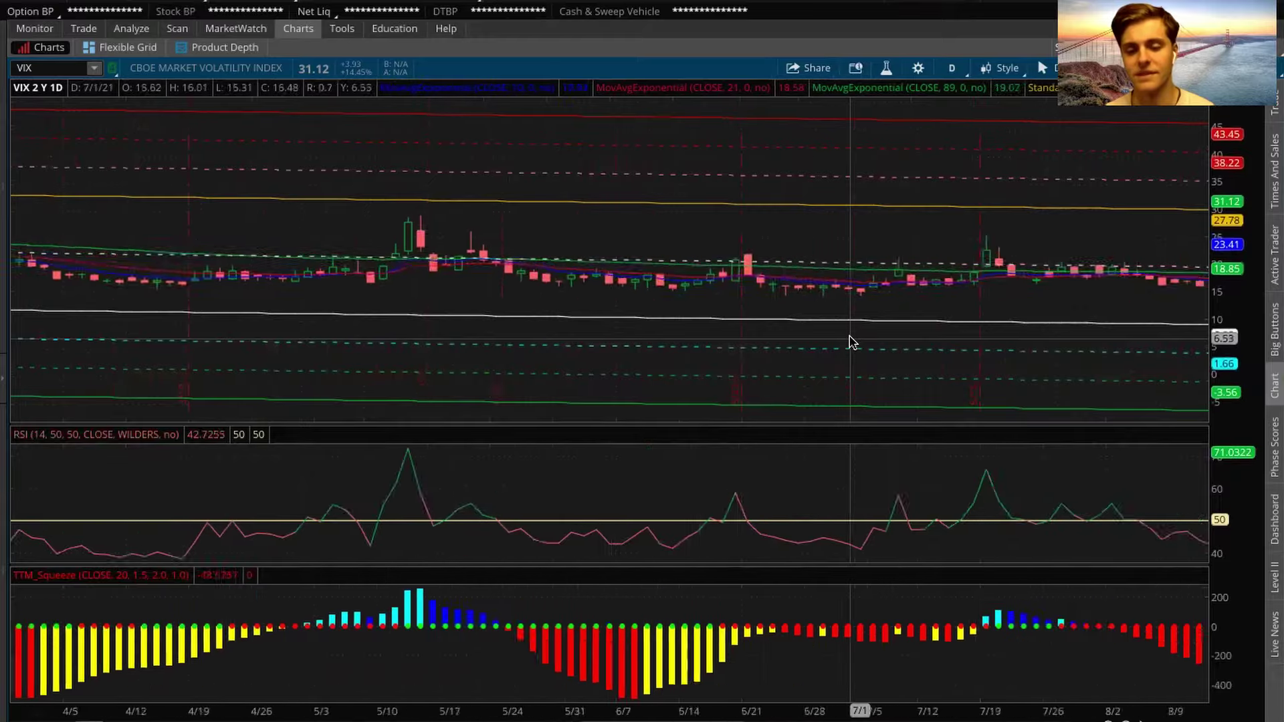
{"action": "scroll", "coordinate": [849, 341], "scroll_direction": "down", "scroll_amount": 15}
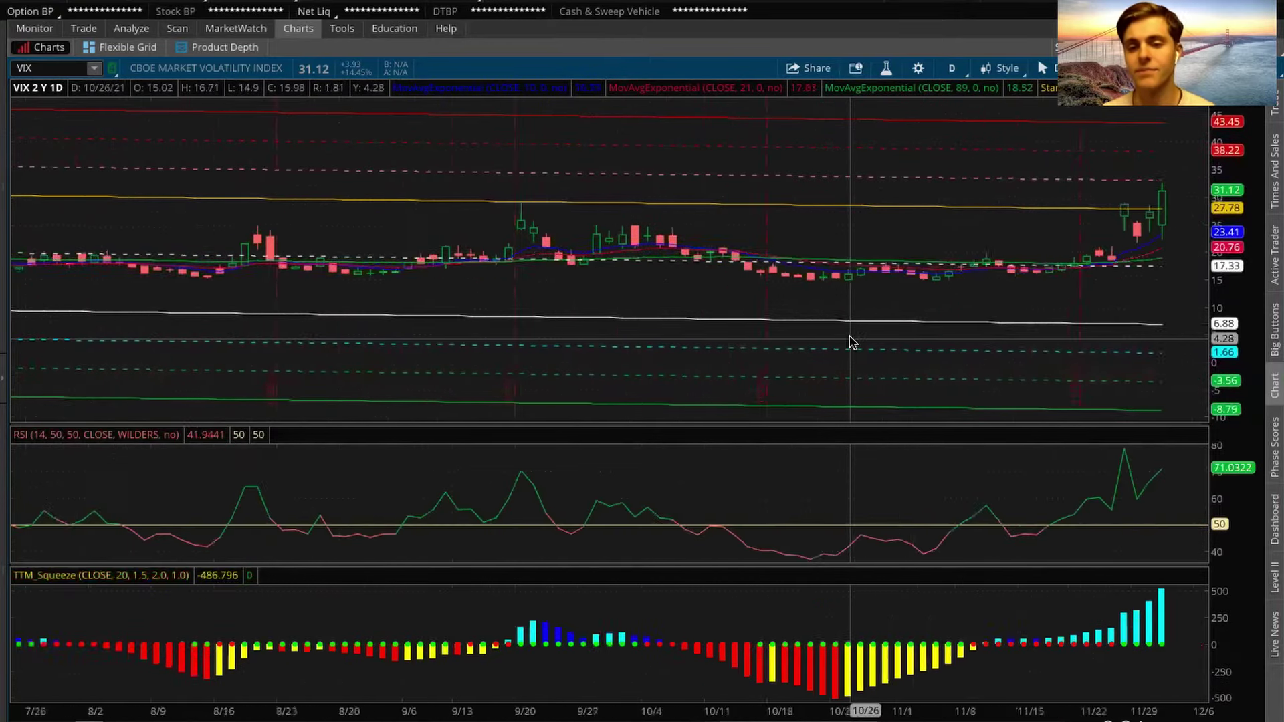
{"action": "right_click", "coordinate": [1109, 278]}
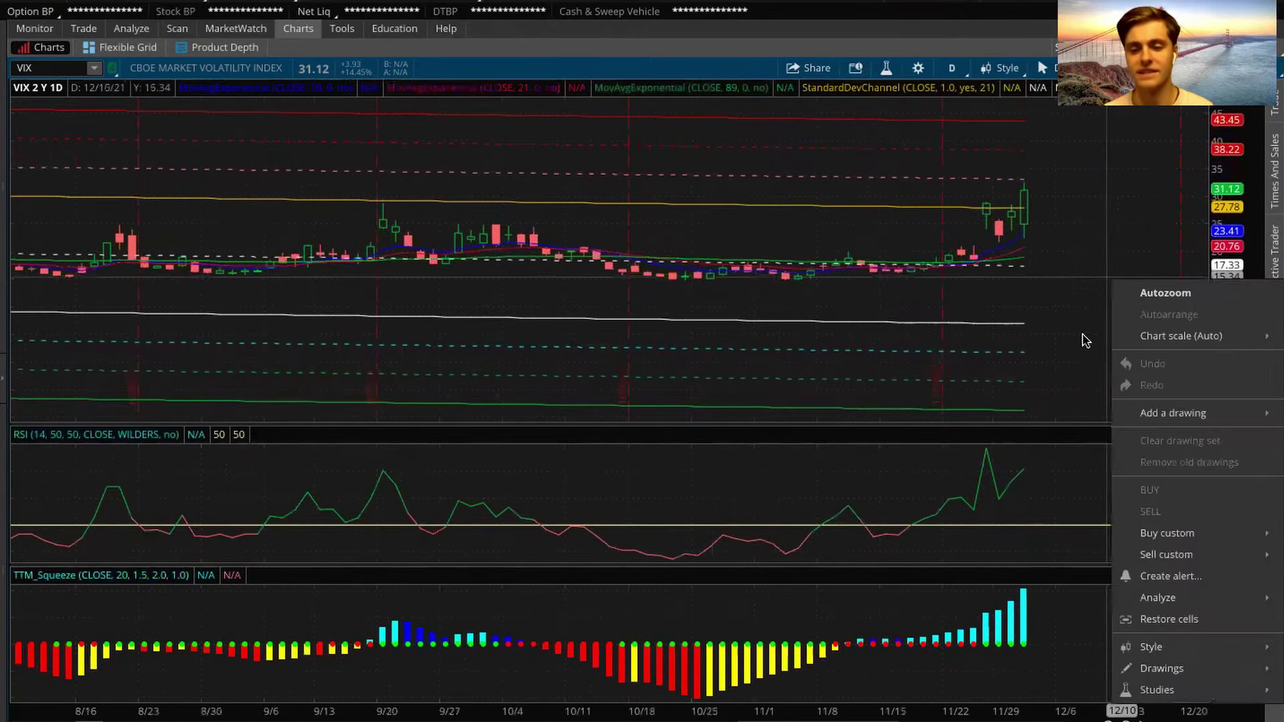
{"action": "left_click", "coordinate": [1144, 619]}
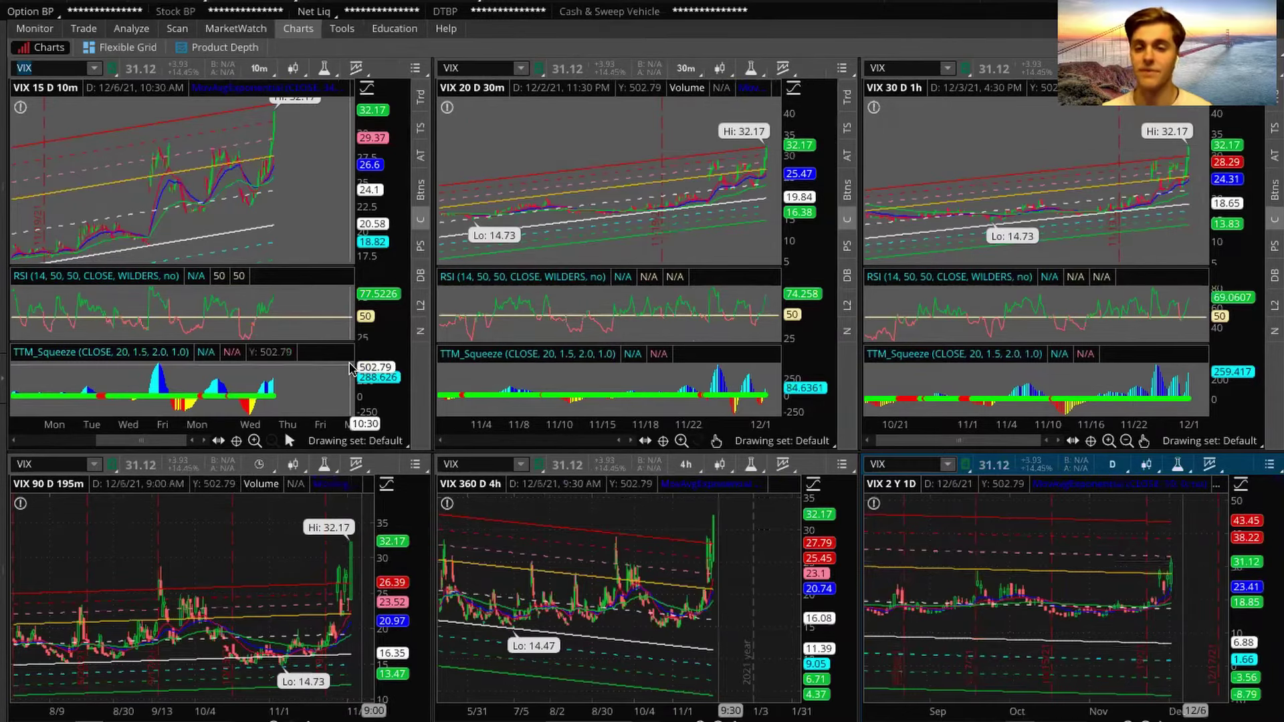
Change the symbol of the linked charts from VIX to QQQ.
{"action": "left_click", "coordinate": [64, 69]}
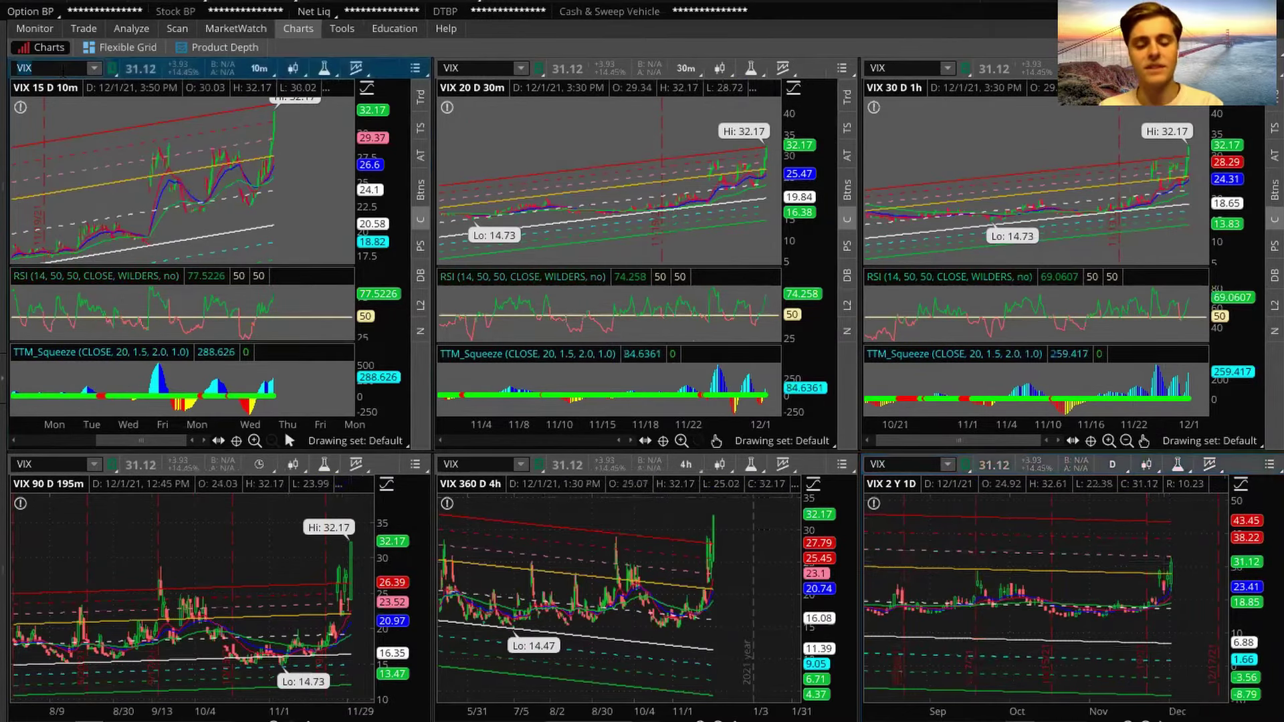
{"action": "type", "text": "QQQ"}
{"action": "key", "text": "Return"}
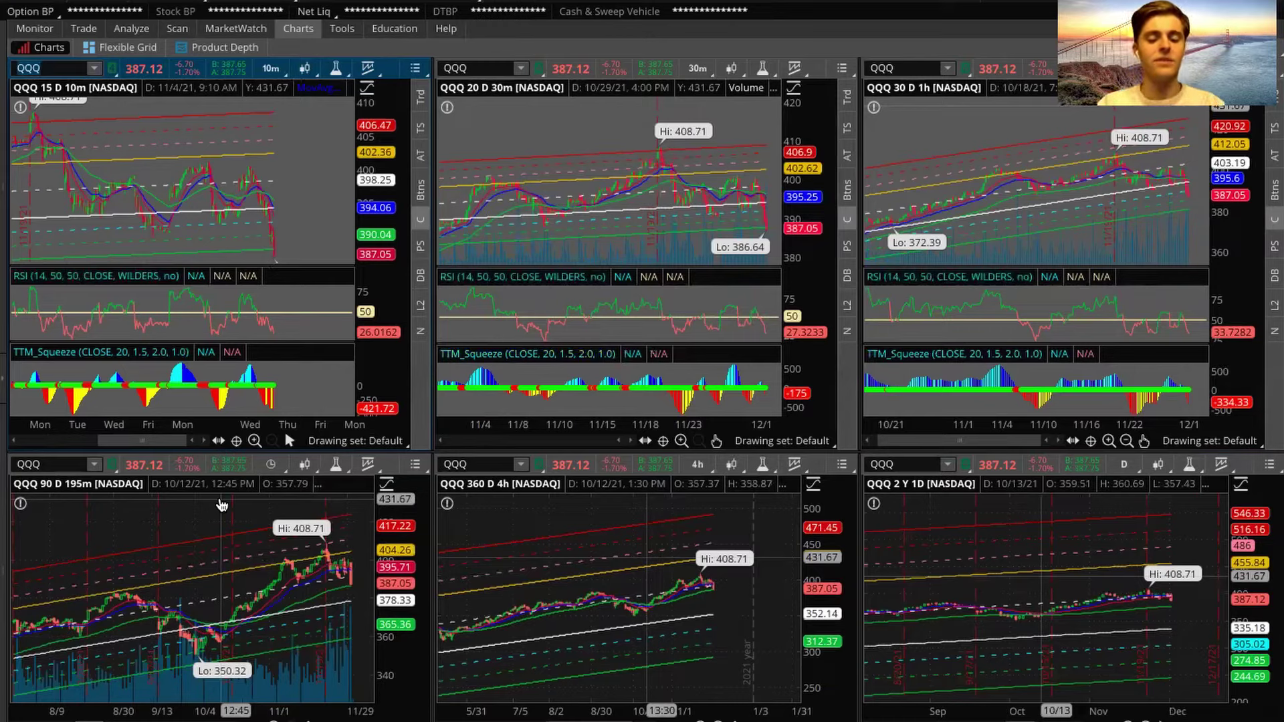
Switch the linked charts to the equal-weight S&P 500 ETF, symbol RSP.
{"action": "key", "text": "BackSpace"}
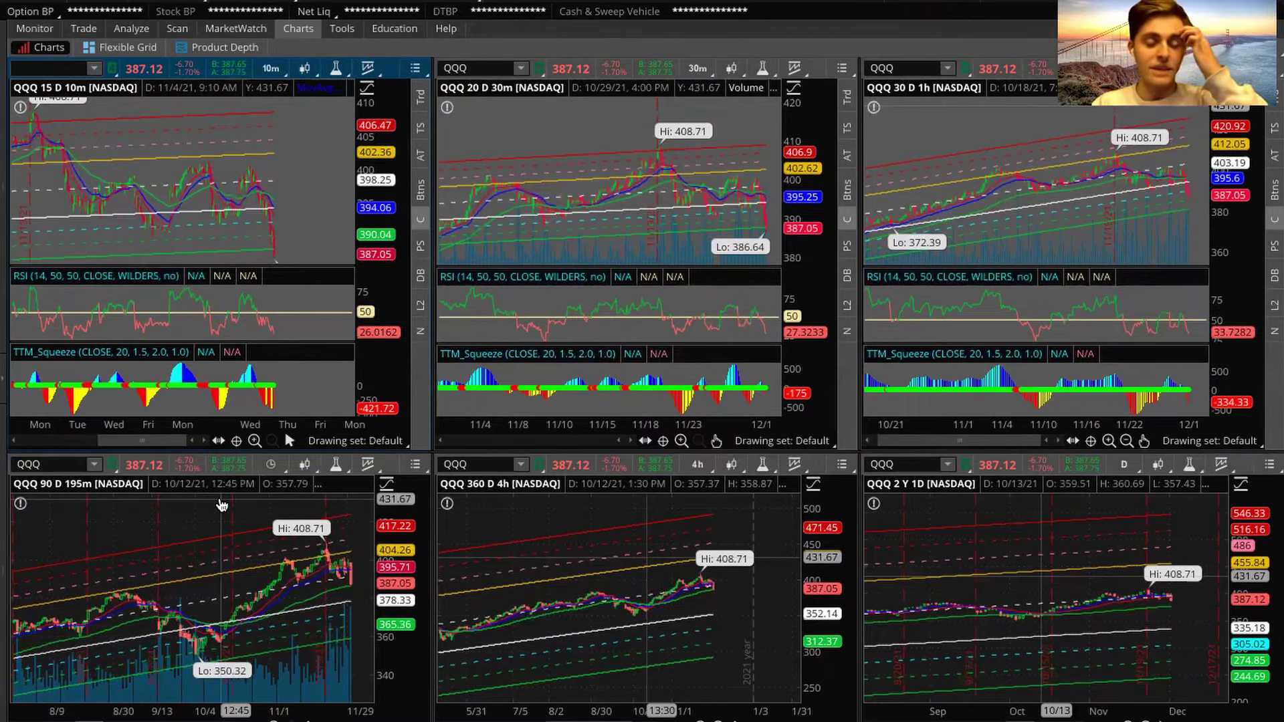
{"action": "type", "text": "RSP"}
{"action": "key", "text": "Return"}
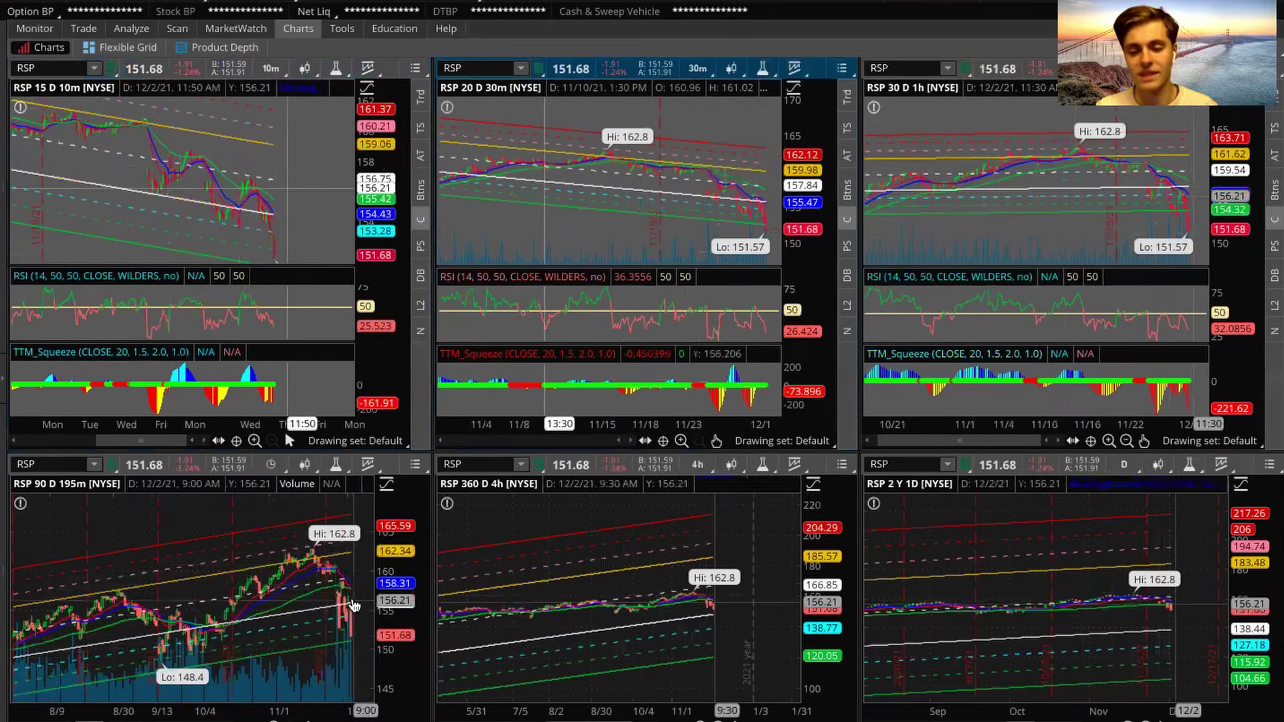
Maximize the RSP 2-year daily chart and examine its full price history against the regression channel.
{"action": "scroll", "coordinate": [1157, 601], "scroll_direction": "down", "scroll_amount": 3}
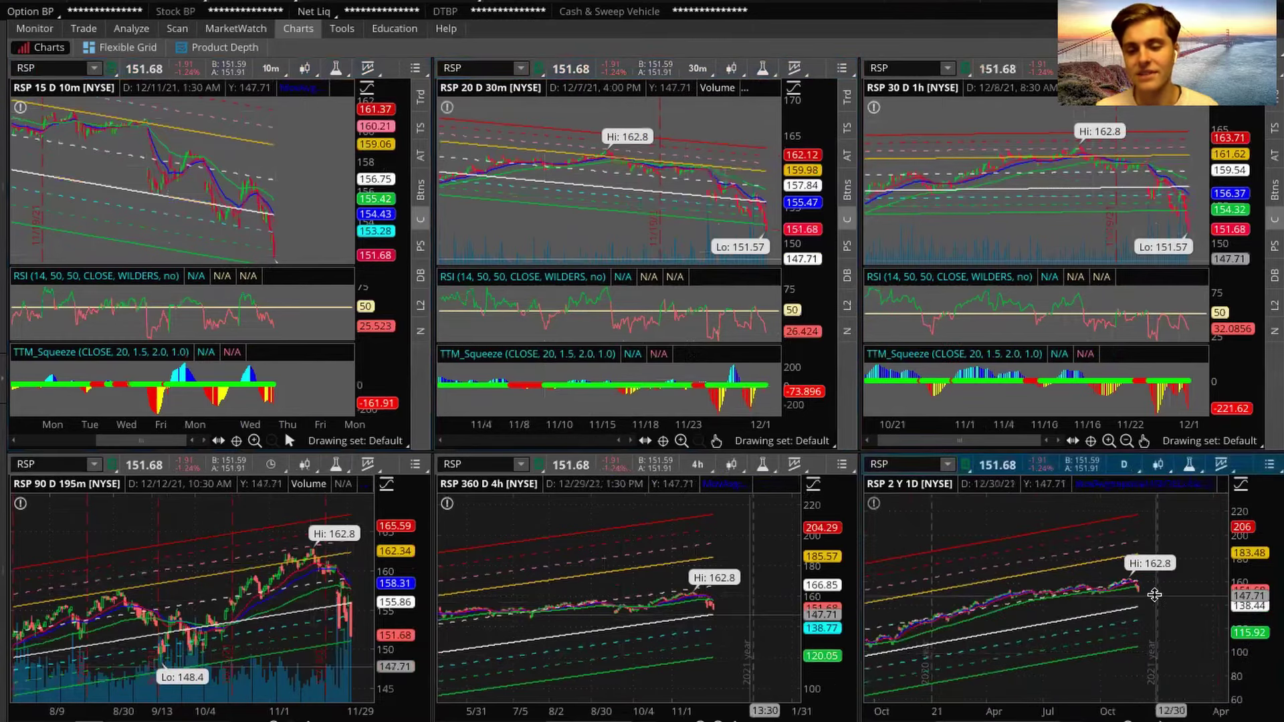
{"action": "right_click", "coordinate": [1157, 601]}
{"action": "left_click", "coordinate": [1183, 648]}
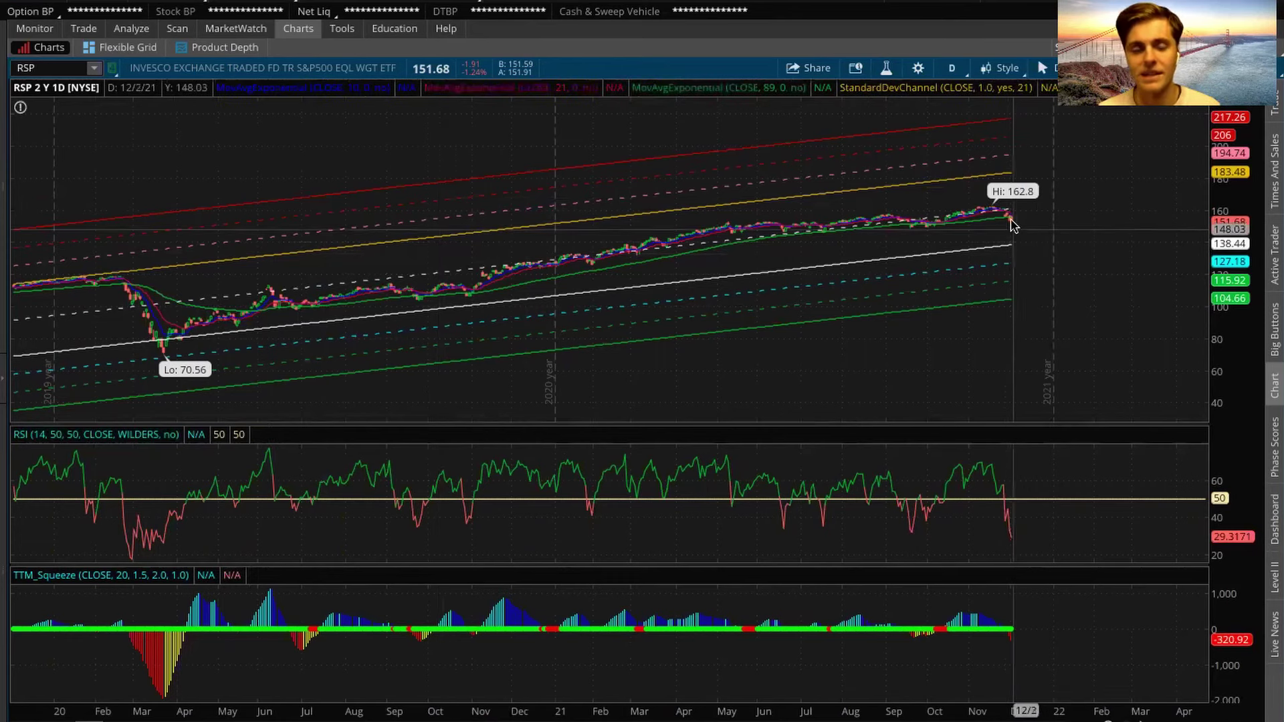
Change the symbol of the maximized 2-year daily chart to IWM.
{"action": "left_click", "coordinate": [59, 68]}
{"action": "type", "text": "IWM"}
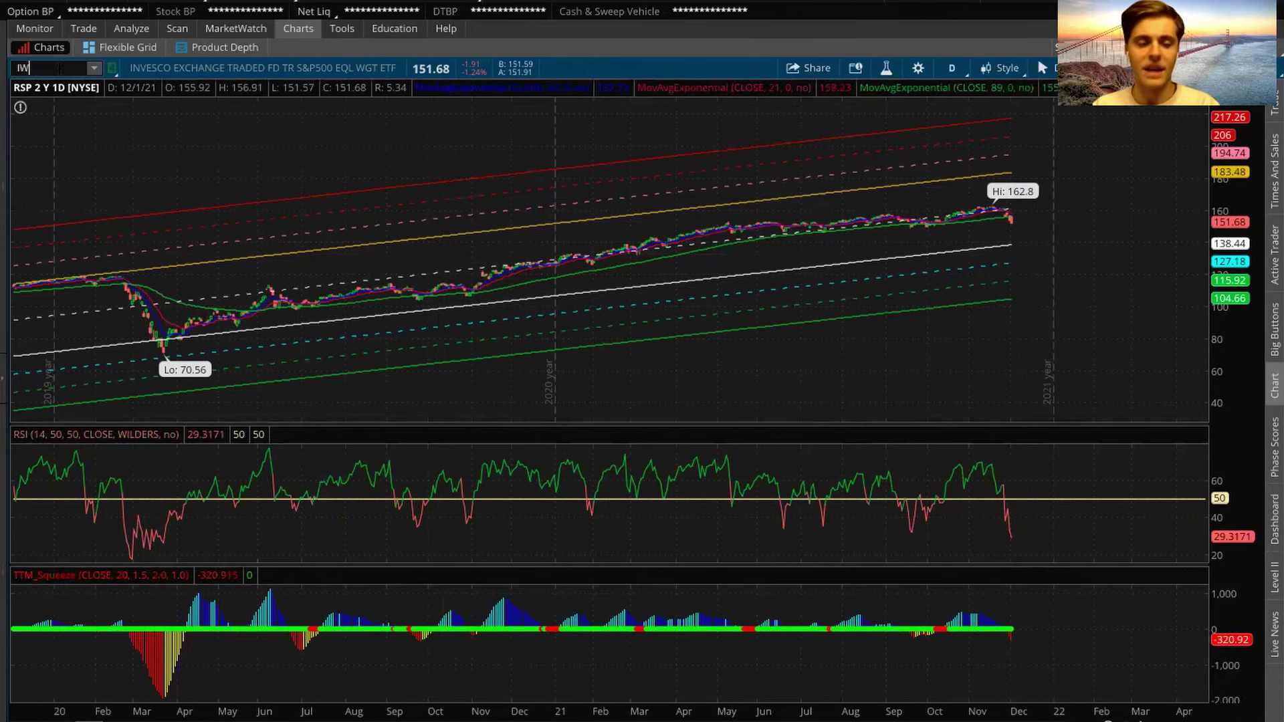
{"action": "key", "text": "Return"}
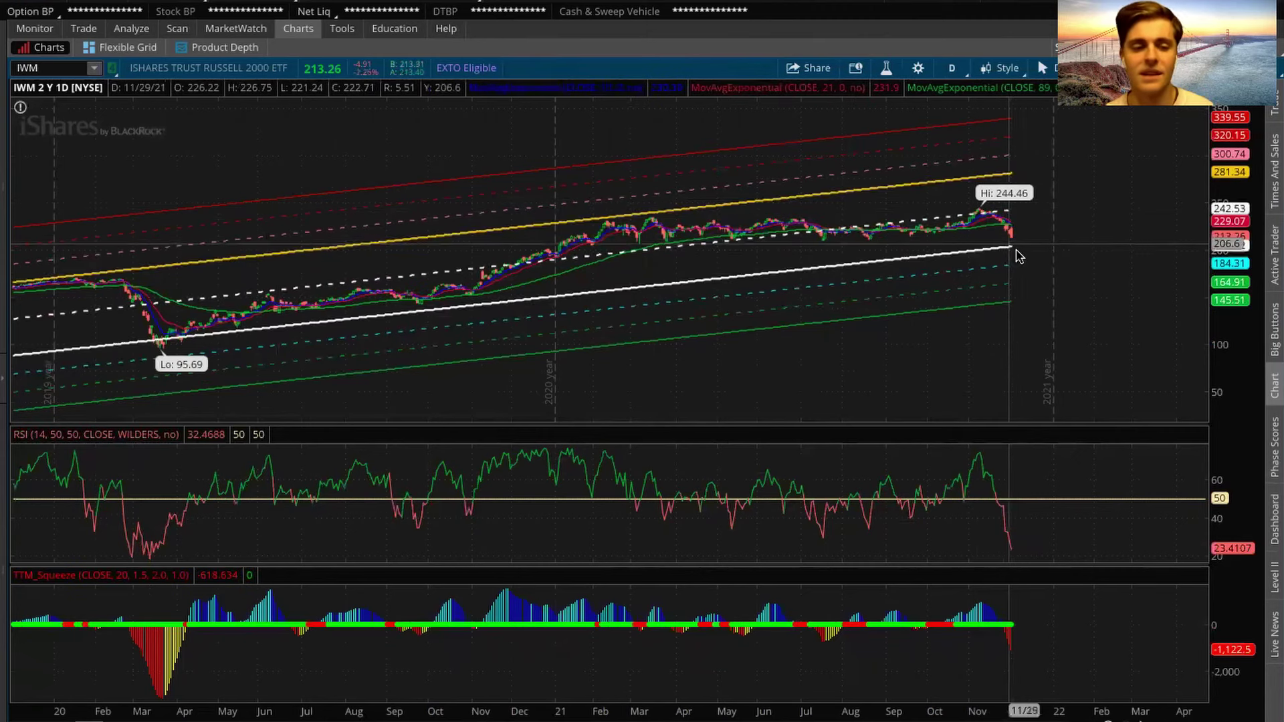
Restore the multi-chart grid and change the linked charts to SQ, examining its 360-day 4-hour chart.
{"action": "right_click", "coordinate": [1094, 202]}
{"action": "left_click", "coordinate": [1130, 546]}
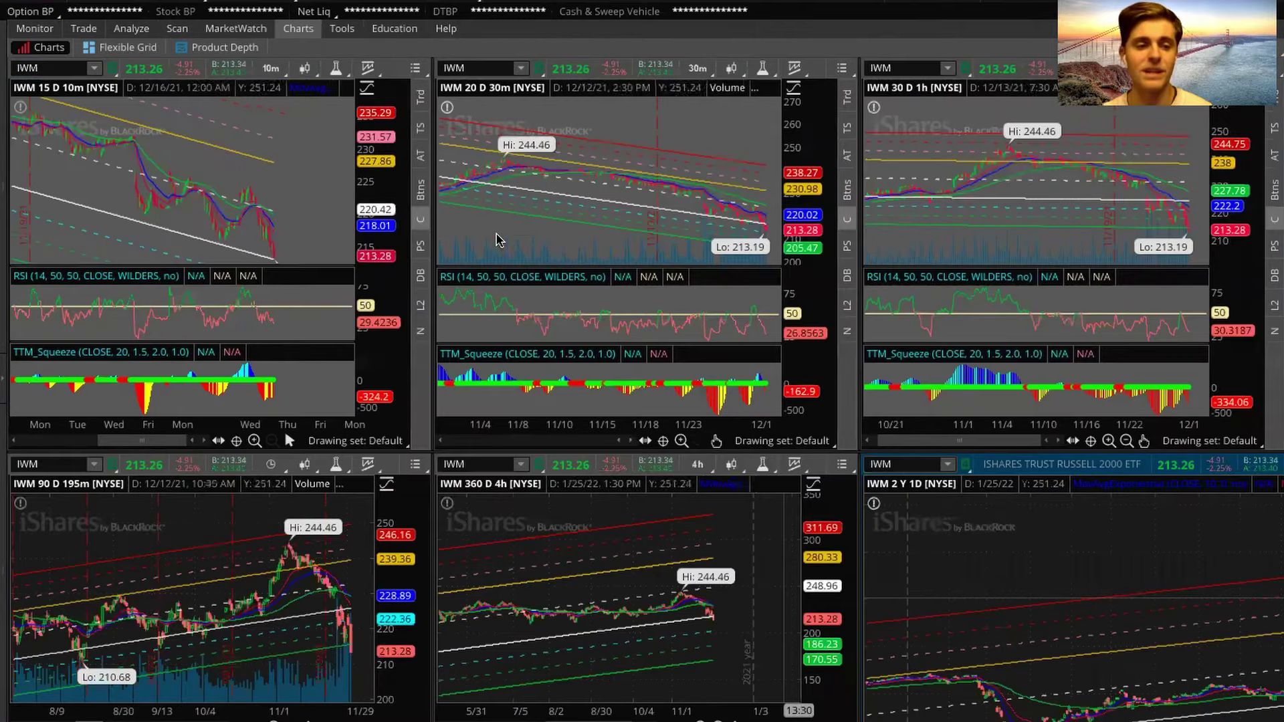
{"action": "type", "text": "SQ"}
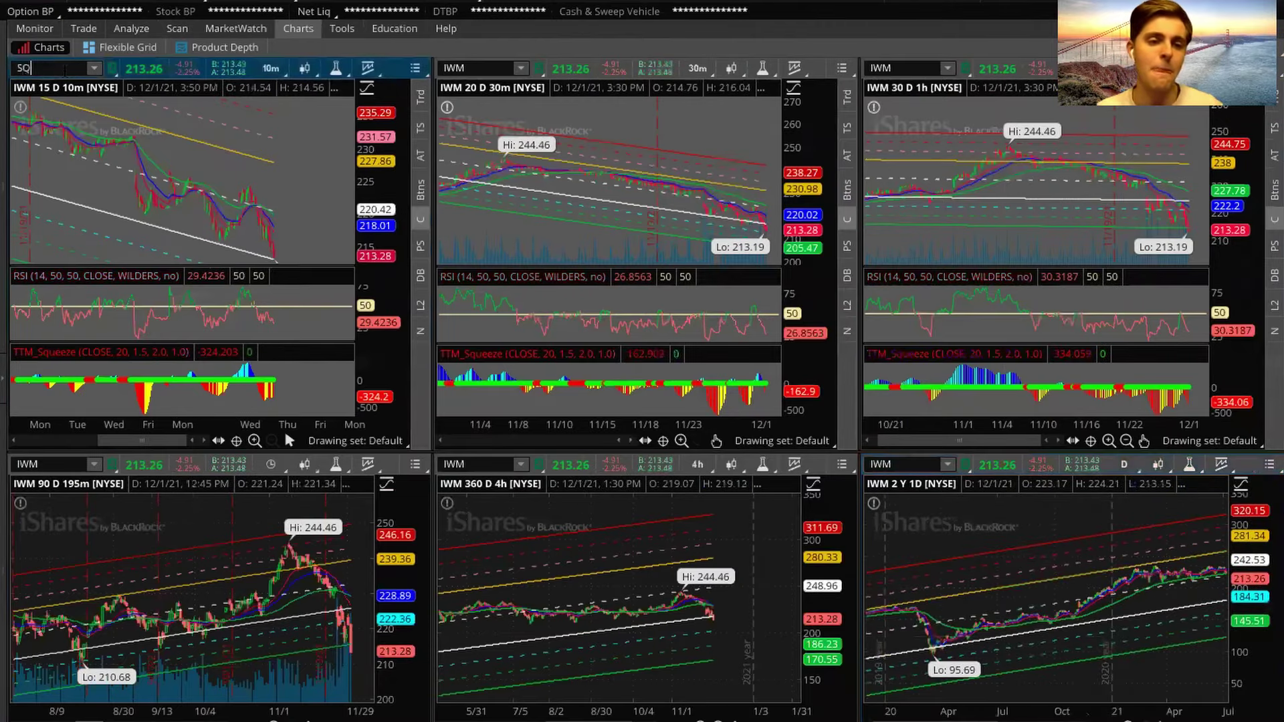
{"action": "key", "text": "Return"}
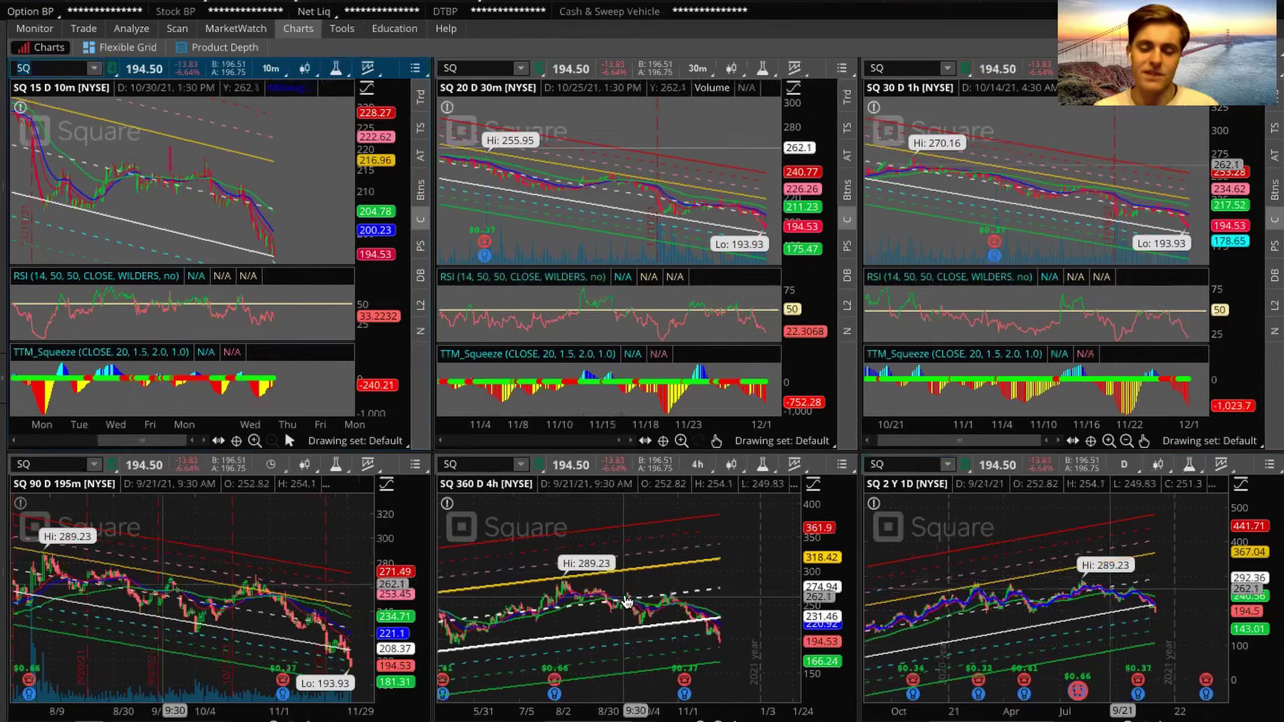
{"action": "scroll", "coordinate": [628, 602], "scroll_direction": "up", "scroll_amount": 2}
Change the symbol of the linked charts to ARKK.
{"action": "type", "text": "AR"}
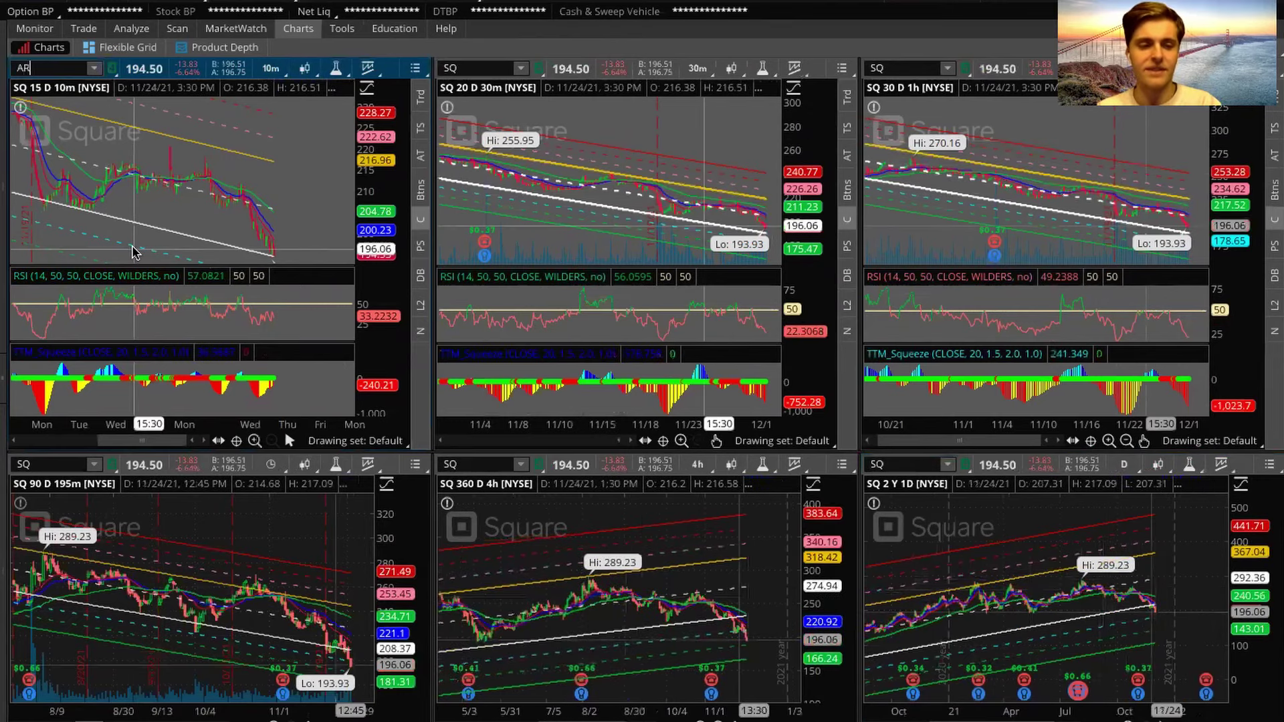
{"action": "type", "text": "KK"}
{"action": "key", "text": "Return"}
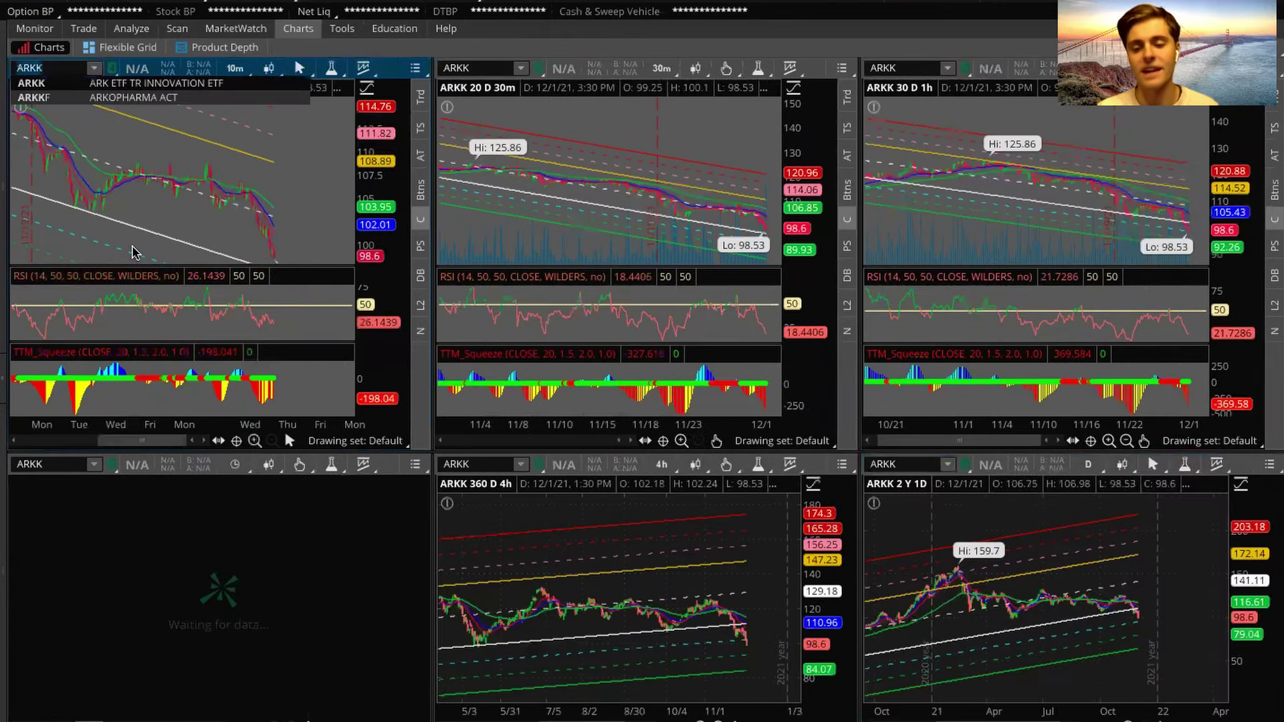